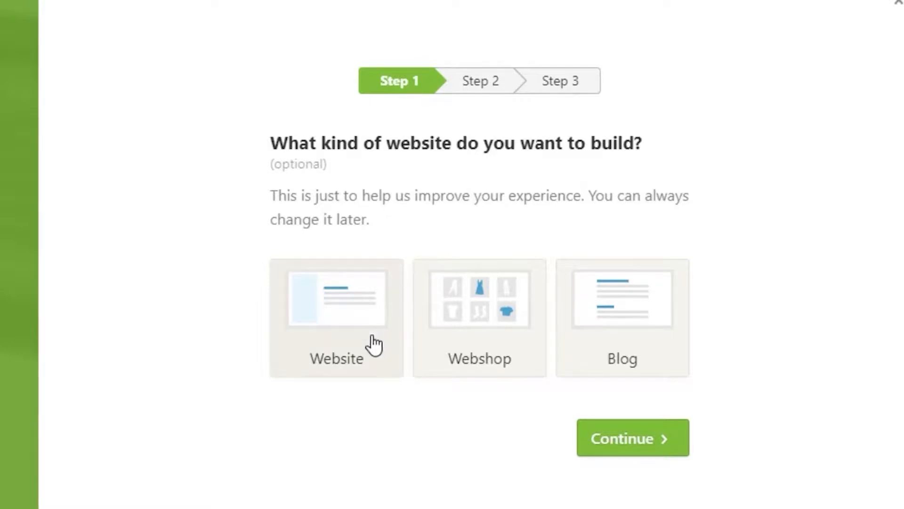
Choose Website as the site type and title it 'Explain the Socials'
{"action": "left_click", "coordinate": [353, 359]}
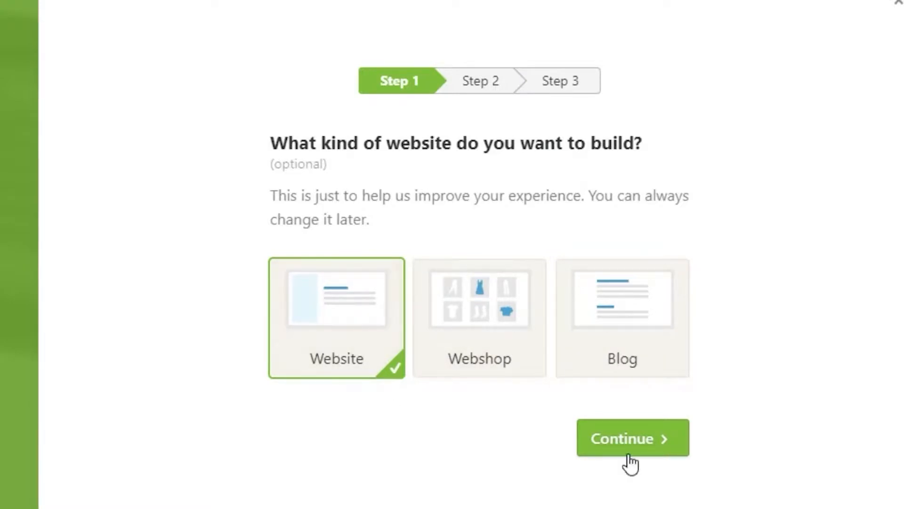
{"action": "left_click", "coordinate": [641, 440]}
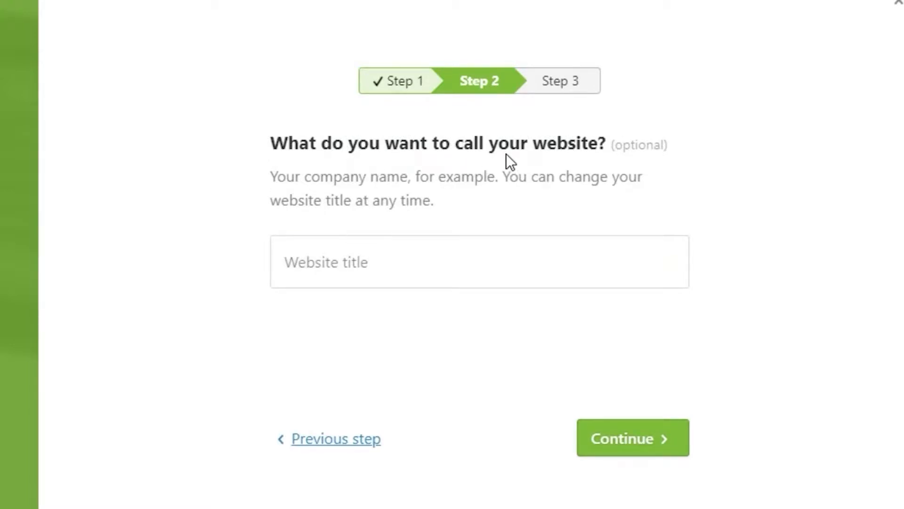
{"action": "left_click", "coordinate": [374, 277]}
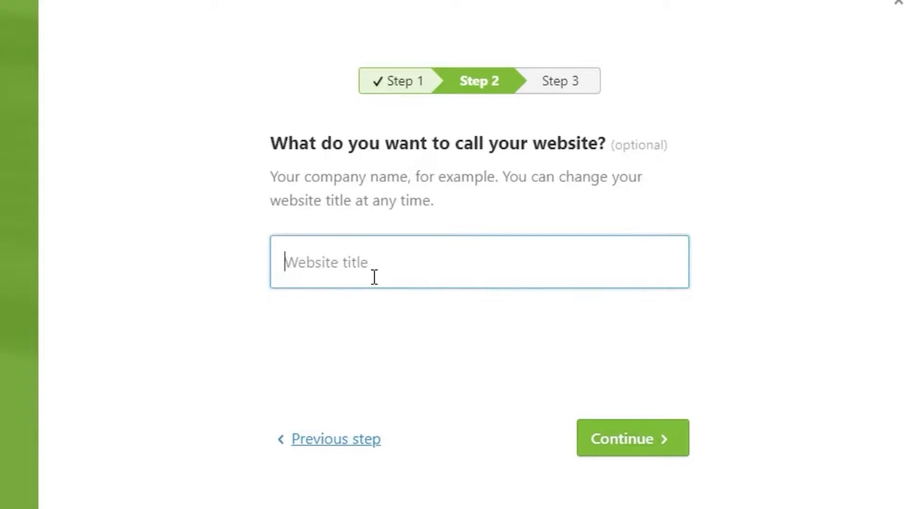
{"action": "type", "text": "H"}
{"action": "key", "text": "BackSpace"}
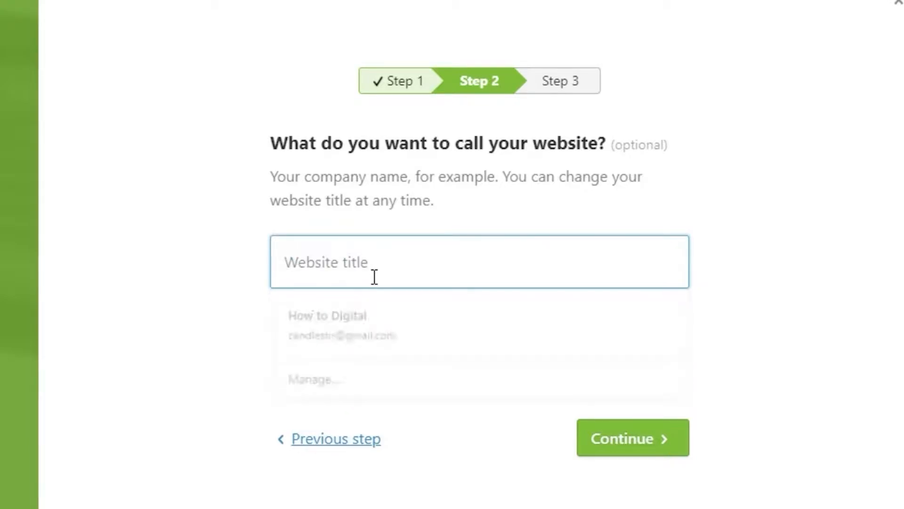
{"action": "left_click", "coordinate": [372, 316]}
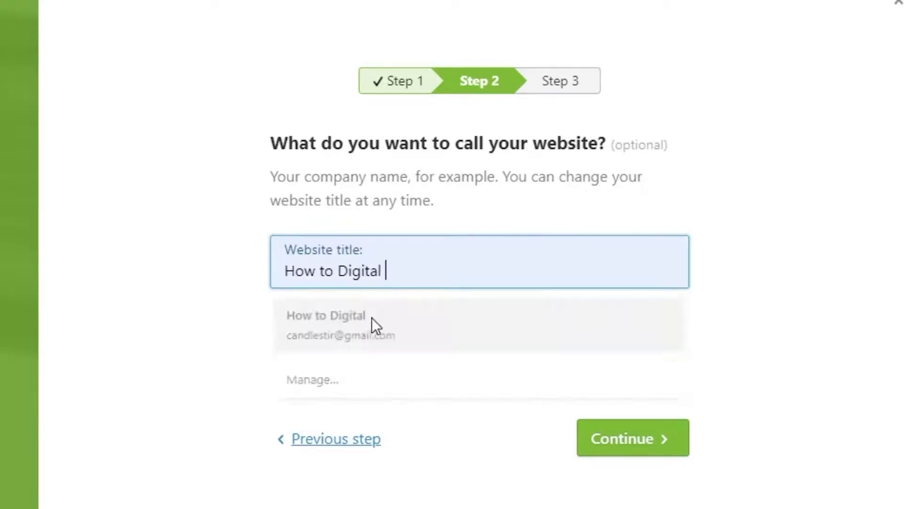
{"action": "left_click", "coordinate": [389, 276]}
{"action": "key", "text": "BackSpace"}
{"action": "key", "text": "BackSpace"}
{"action": "key", "text": "BackSpace"}
{"action": "key", "text": "BackSpace"}
{"action": "key", "text": "BackSpace"}
{"action": "key", "text": "BackSpace"}
{"action": "key", "text": "BackSpace"}
{"action": "key", "text": "BackSpace"}
{"action": "key", "text": "BackSpace"}
{"action": "key", "text": "BackSpace"}
{"action": "key", "text": "BackSpace"}
{"action": "key", "text": "BackSpace"}
{"action": "key", "text": "BackSpace"}
{"action": "key", "text": "BackSpace"}
{"action": "key", "text": "BackSpace"}
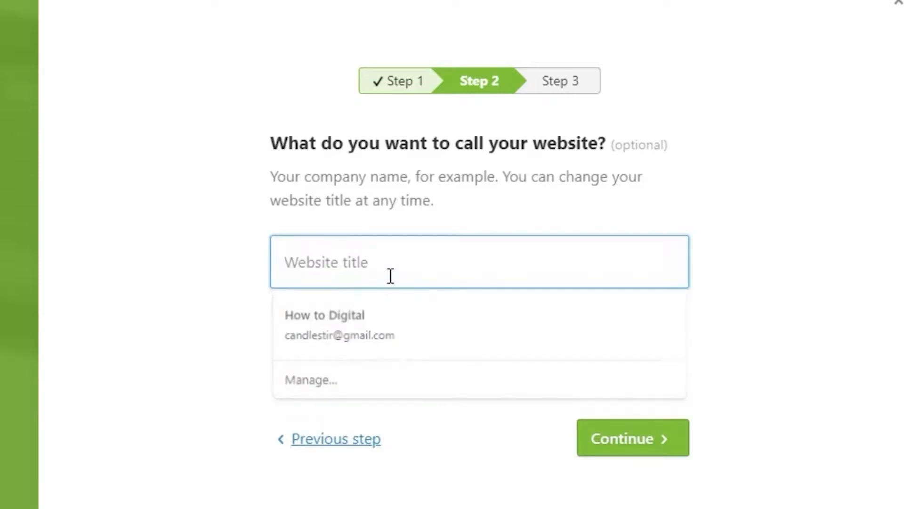
{"action": "type", "text": "Explain the Socials"}
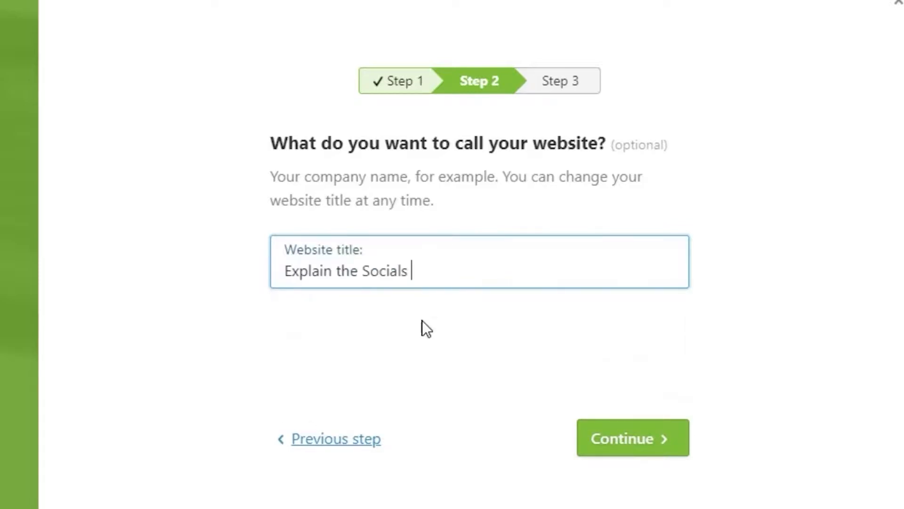
{"action": "left_click", "coordinate": [621, 437]}
Enter the account e-mail address and create the account
{"action": "left_click", "coordinate": [366, 234]}
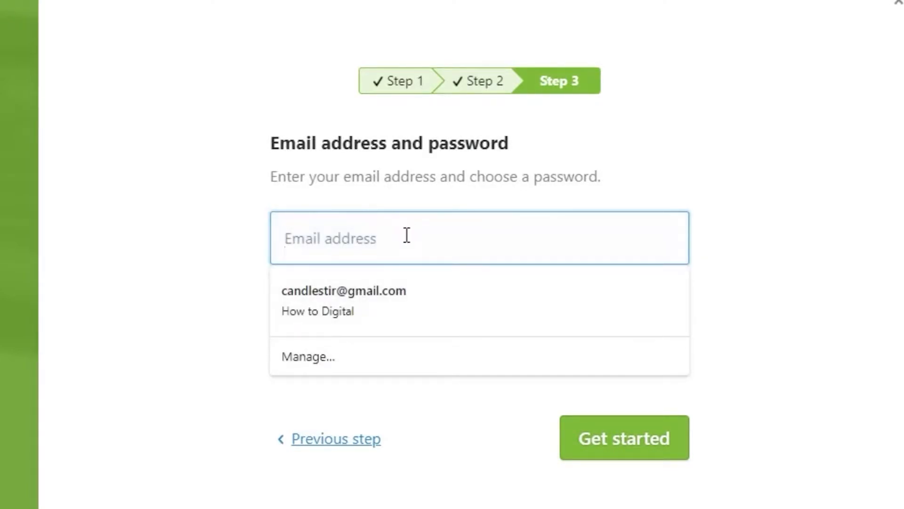
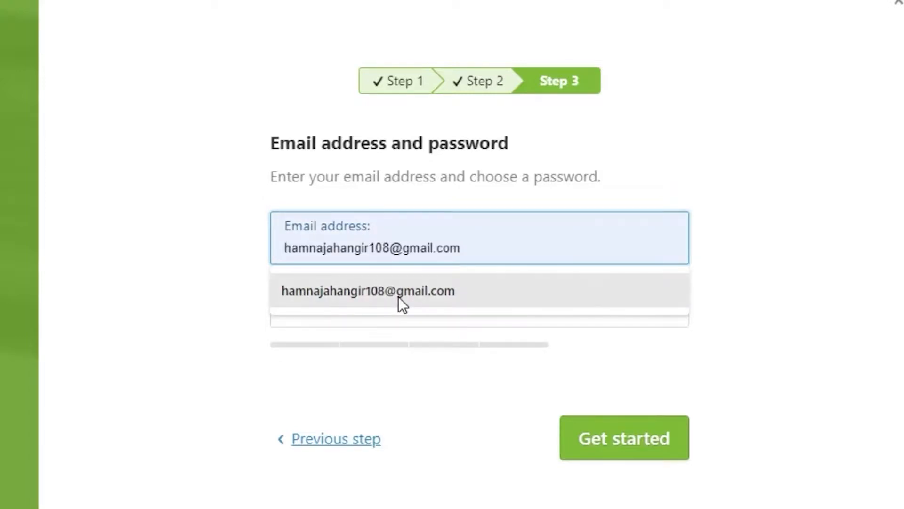
{"action": "left_click", "coordinate": [398, 295]}
{"action": "left_click", "coordinate": [382, 304]}
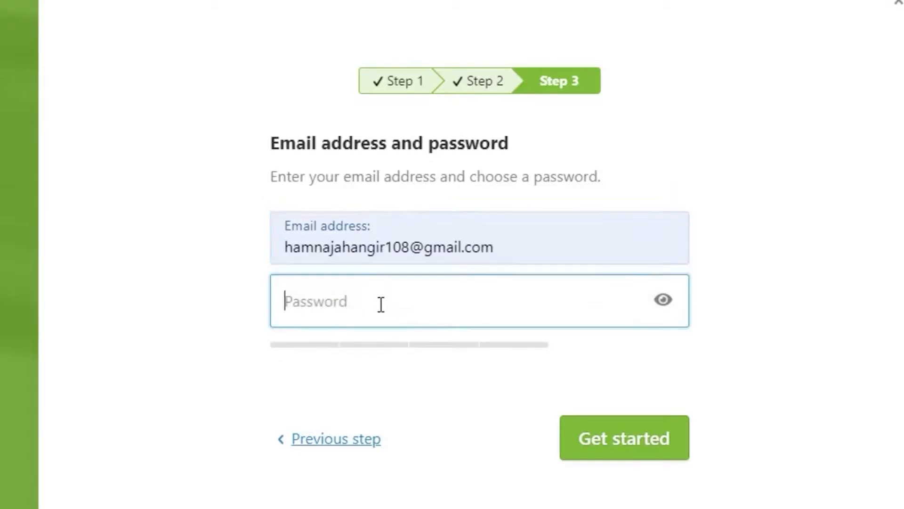
{"action": "left_click", "coordinate": [620, 430]}
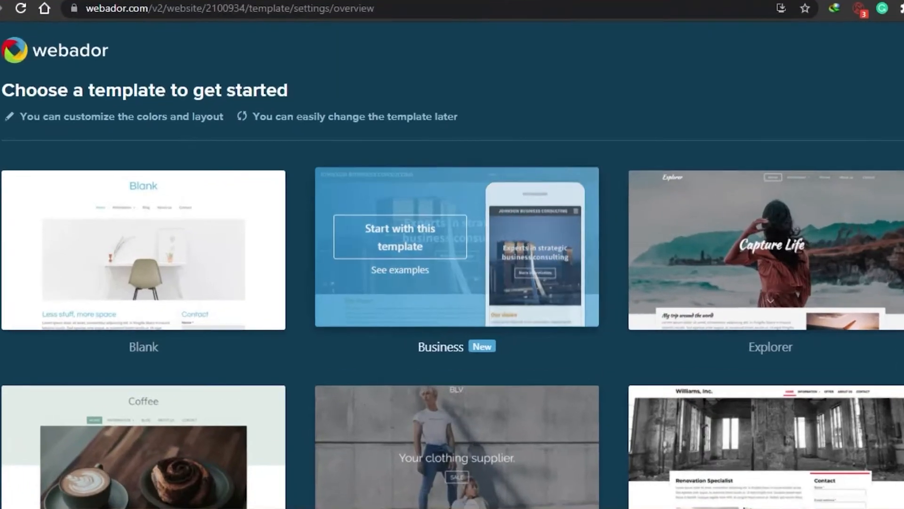
Scroll down through the template gallery and back up to the Professional template
{"action": "scroll", "coordinate": [452, 264], "scroll_direction": "down", "scroll_amount": 10}
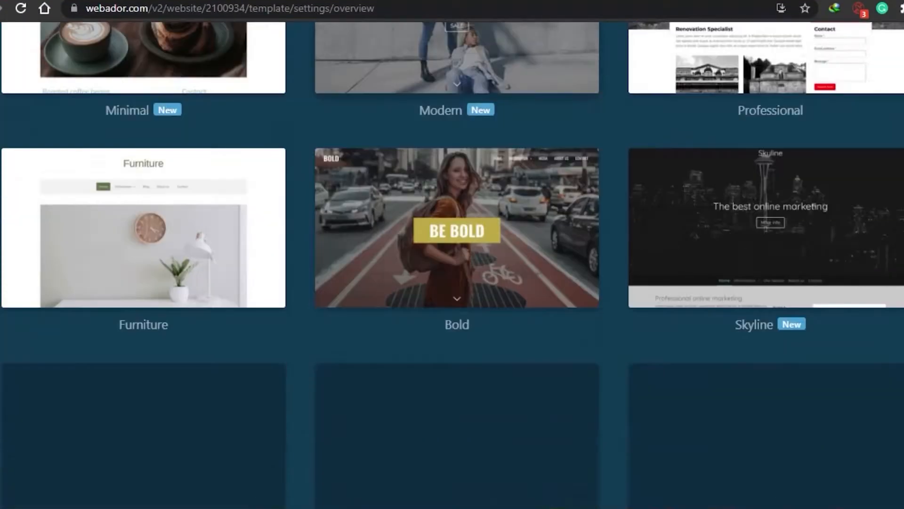
{"action": "scroll", "coordinate": [452, 263], "scroll_direction": "down", "scroll_amount": 3}
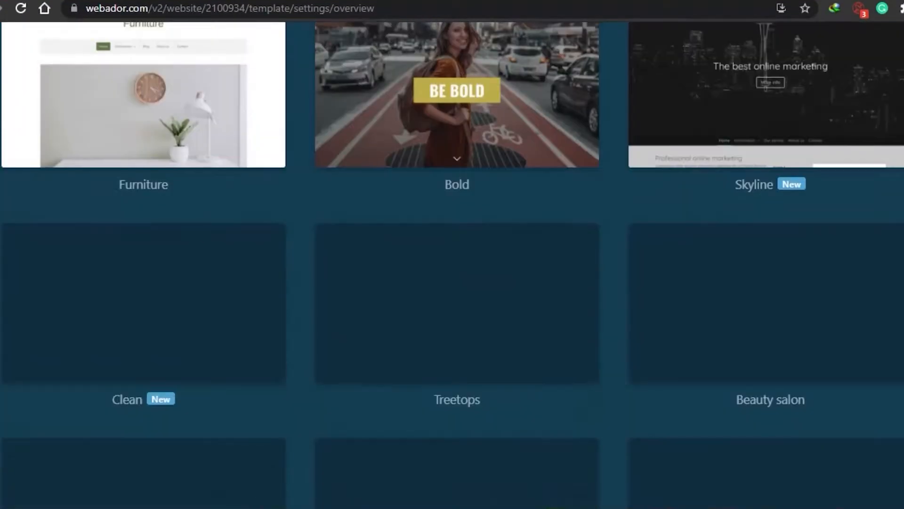
{"action": "scroll", "coordinate": [452, 264], "scroll_direction": "down", "scroll_amount": 8}
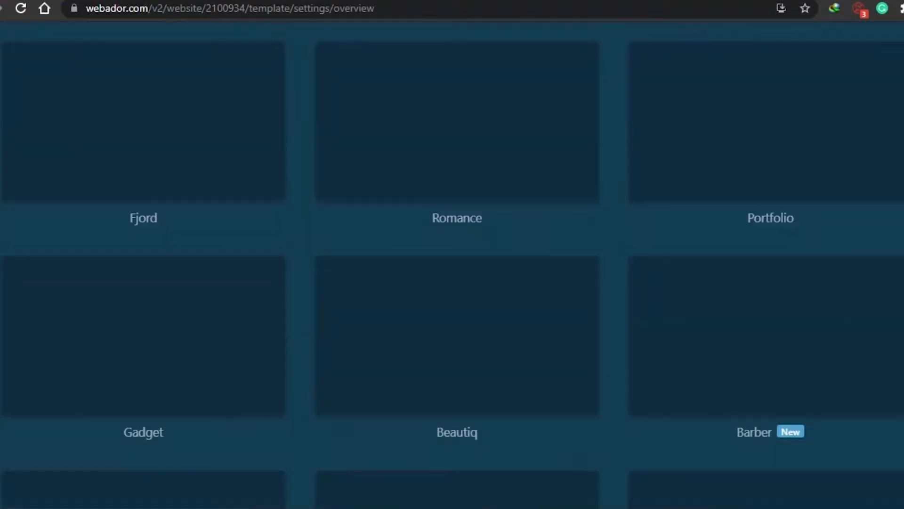
{"action": "scroll", "coordinate": [452, 263], "scroll_direction": "down", "scroll_amount": 20}
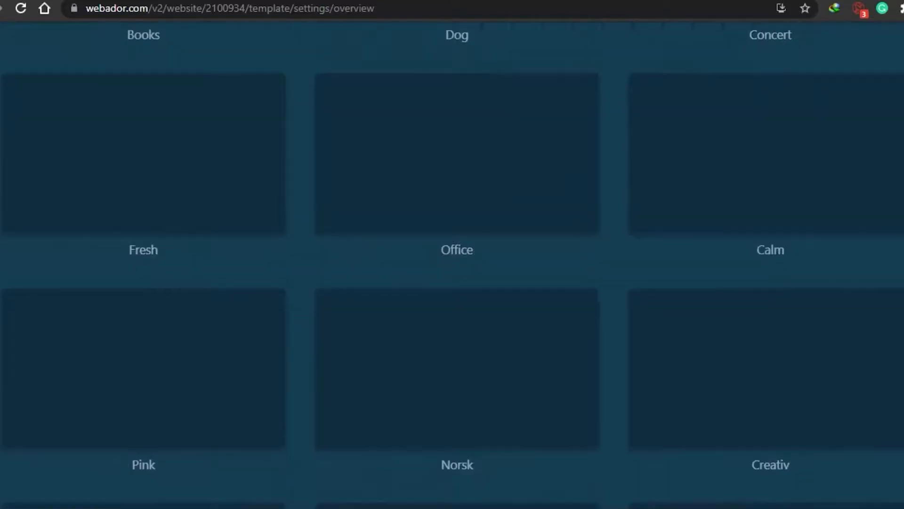
{"action": "scroll", "coordinate": [452, 263], "scroll_direction": "up", "scroll_amount": 13}
{"action": "scroll", "coordinate": [453, 264], "scroll_direction": "up", "scroll_amount": 15}
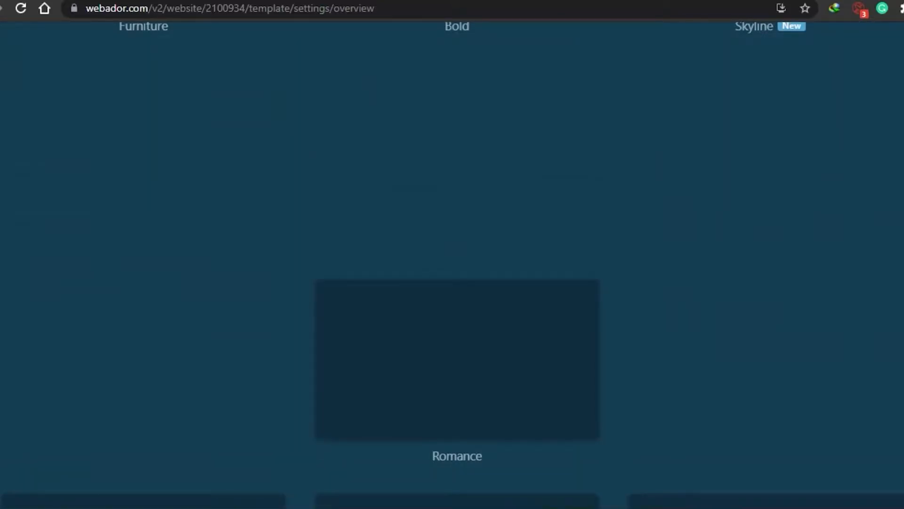
{"action": "scroll", "coordinate": [452, 264], "scroll_direction": "up", "scroll_amount": 12}
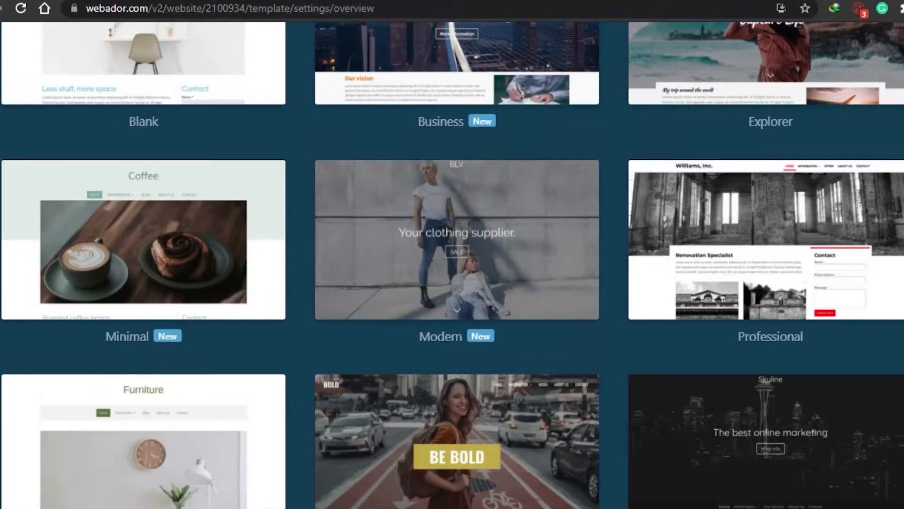
{"action": "scroll", "coordinate": [453, 264], "scroll_direction": "up", "scroll_amount": 2}
{"action": "scroll", "coordinate": [452, 264], "scroll_direction": "down", "scroll_amount": 2}
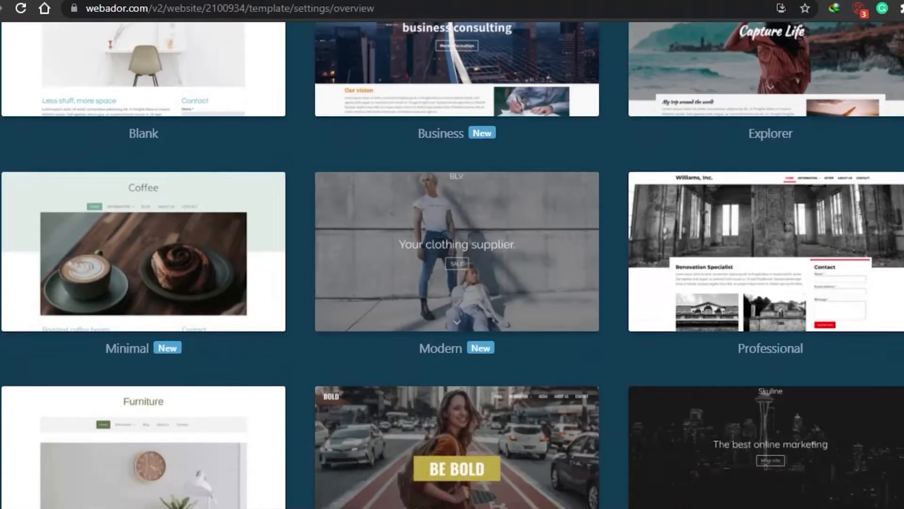
{"action": "scroll", "coordinate": [744, 160], "scroll_direction": "down", "scroll_amount": 2}
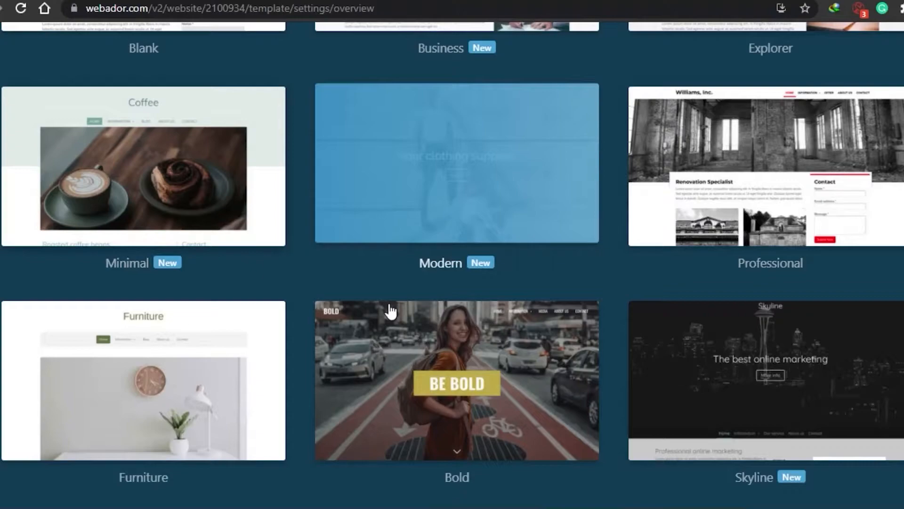
Pick the Professional template and the For free plan to open the editor
{"action": "left_click", "coordinate": [756, 174]}
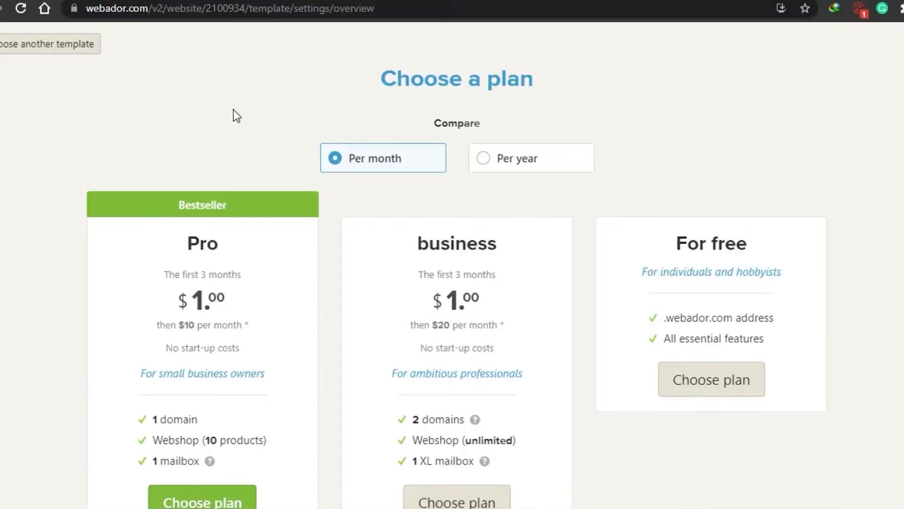
{"action": "scroll", "coordinate": [452, 263], "scroll_direction": "down", "scroll_amount": 2}
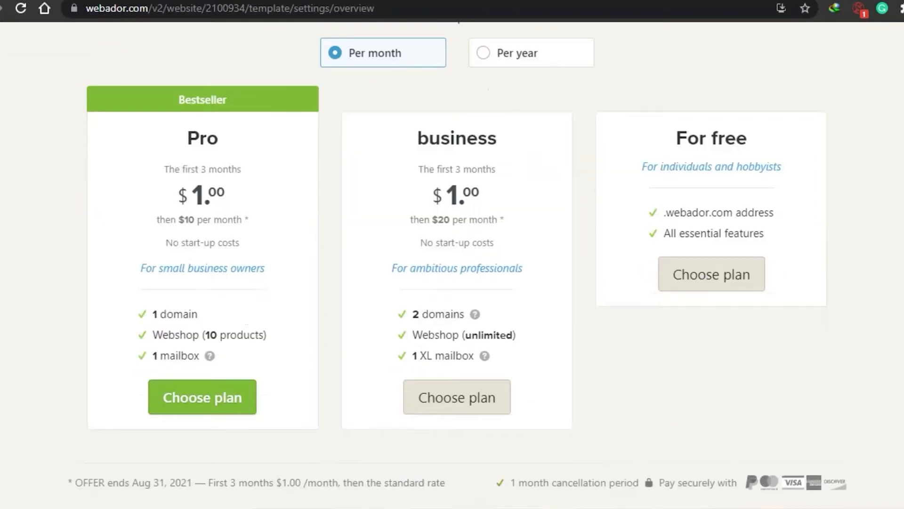
{"action": "scroll", "coordinate": [261, 374], "scroll_direction": "up", "scroll_amount": 1}
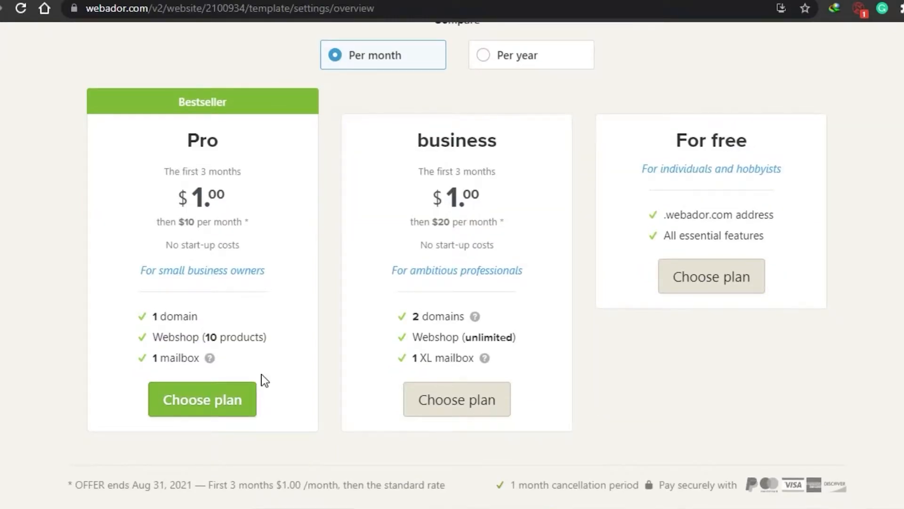
{"action": "left_click", "coordinate": [701, 280]}
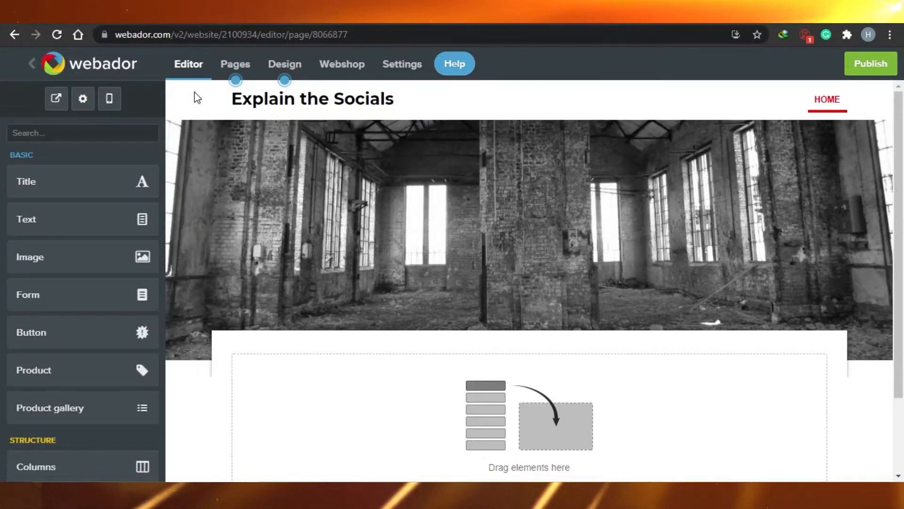
Show the Pages list for the site
{"action": "mouse_move", "coordinate": [370, 226]}
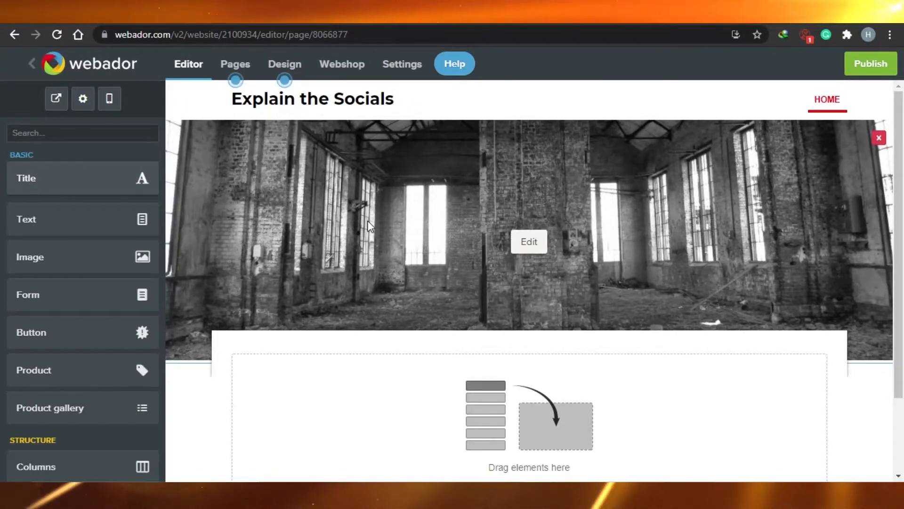
{"action": "left_click", "coordinate": [235, 64]}
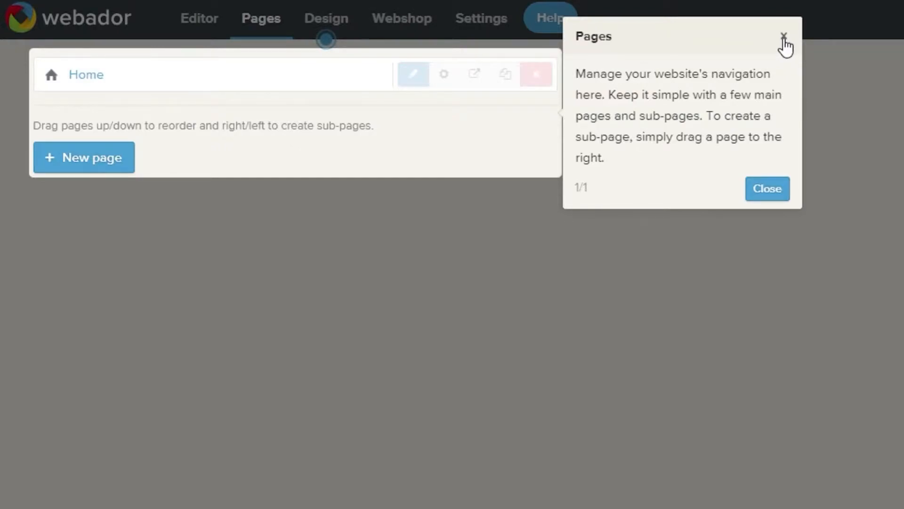
Dismiss the pages tip, look at the design and webshop views, then return to the Editor
{"action": "left_click", "coordinate": [784, 38]}
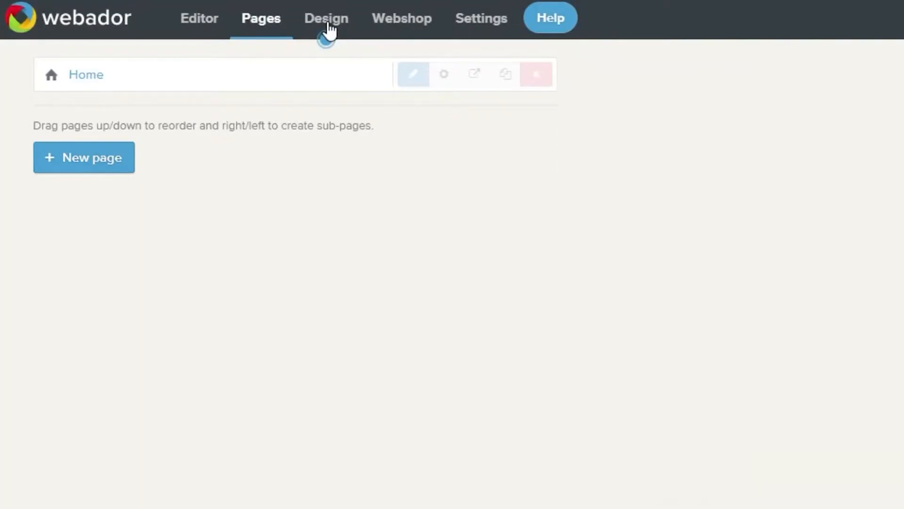
{"action": "left_click", "coordinate": [327, 20]}
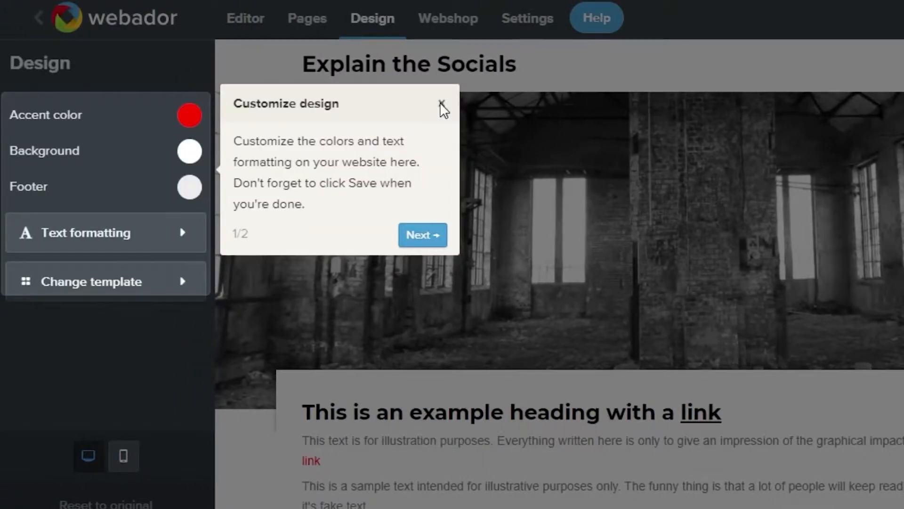
{"action": "left_click", "coordinate": [452, 20]}
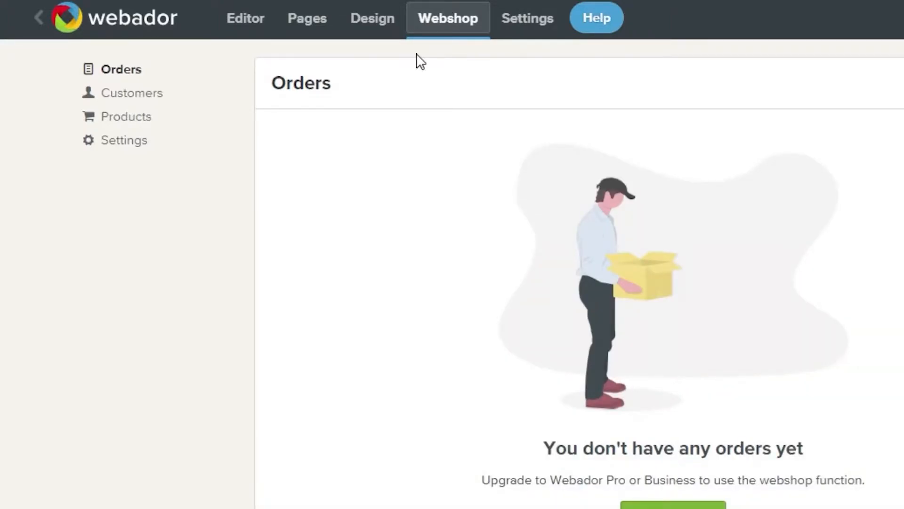
{"action": "left_click", "coordinate": [258, 31]}
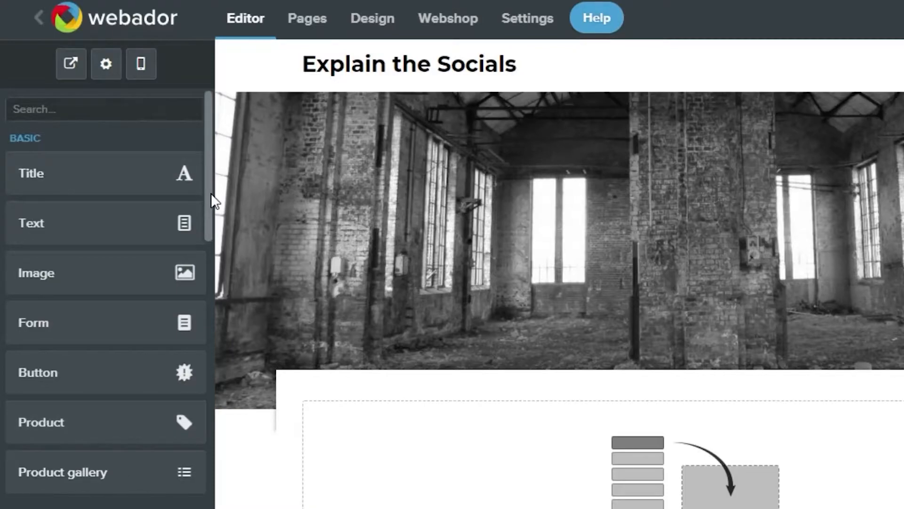
{"action": "left_click_drag", "start_coordinate": [212, 195], "coordinate": [211, 351]}
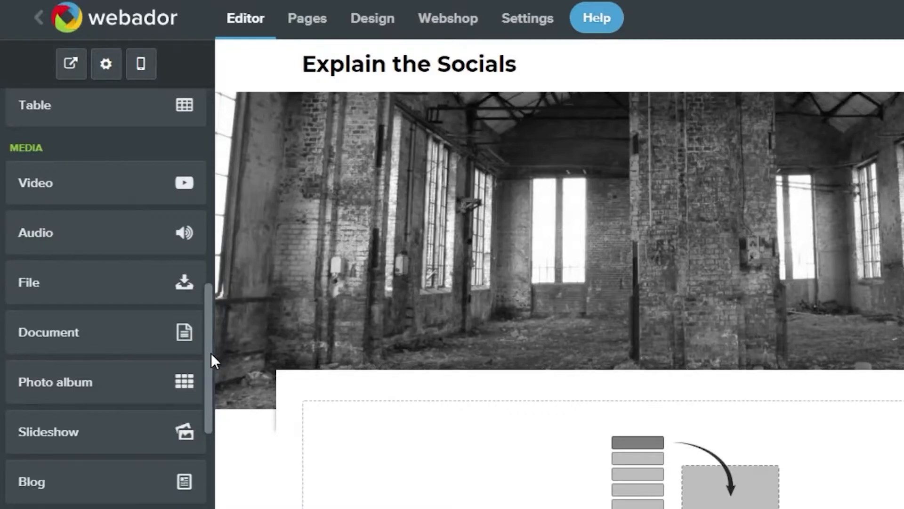
{"action": "left_click_drag", "start_coordinate": [212, 353], "coordinate": [213, 459]}
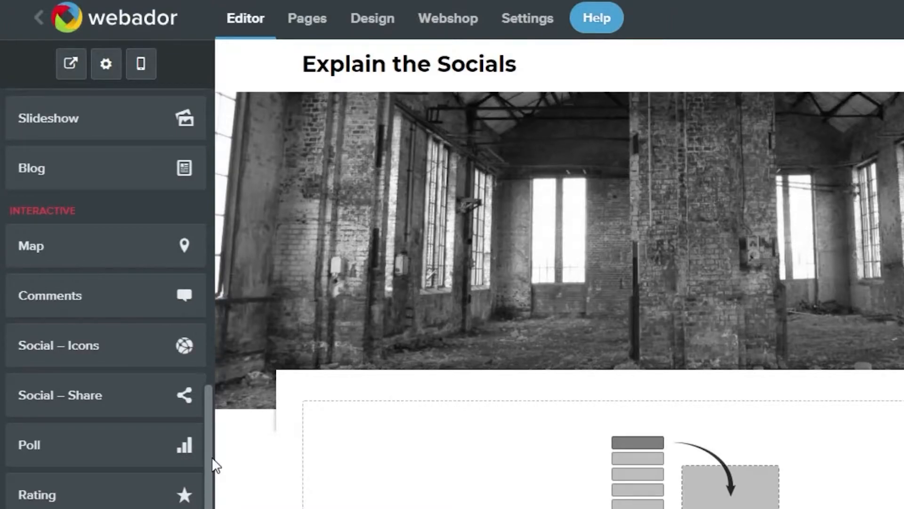
{"action": "left_click_drag", "start_coordinate": [216, 465], "coordinate": [222, 160]}
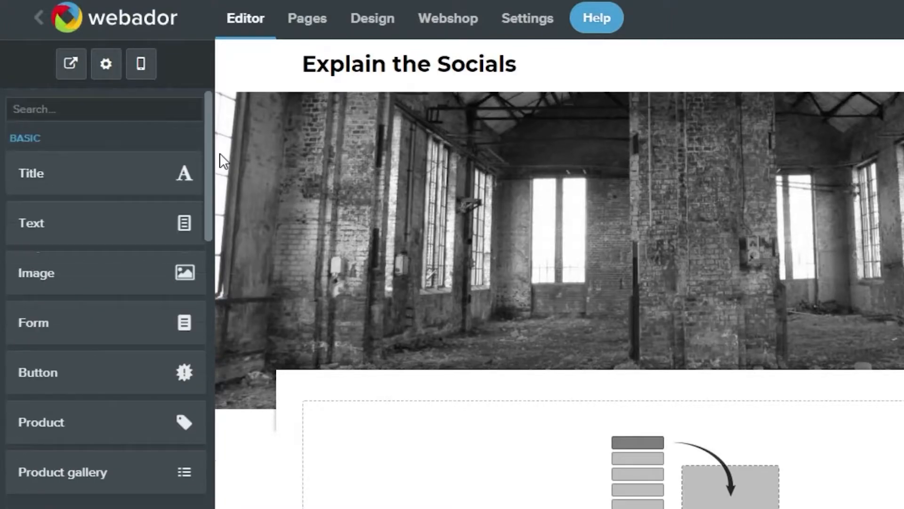
{"action": "left_click_drag", "start_coordinate": [165, 174], "coordinate": [97, 178]}
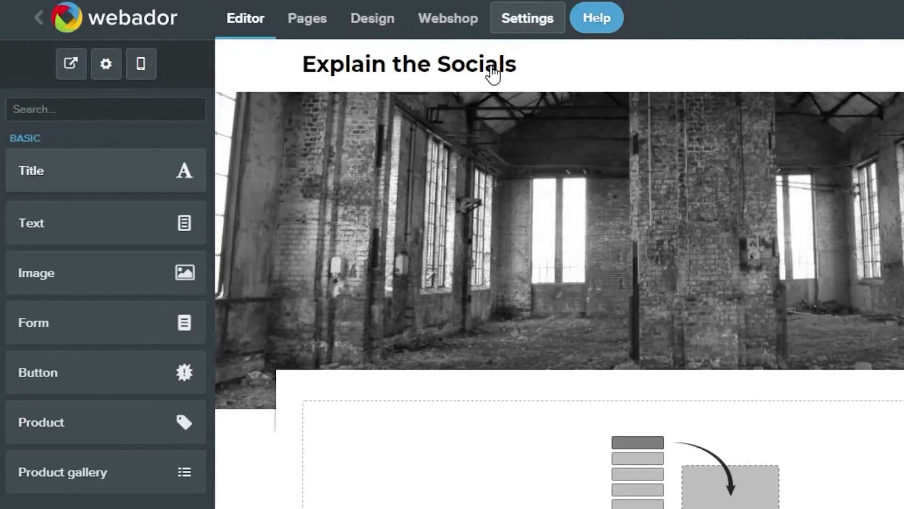
{"action": "scroll", "coordinate": [492, 73], "scroll_direction": "down", "scroll_amount": 1}
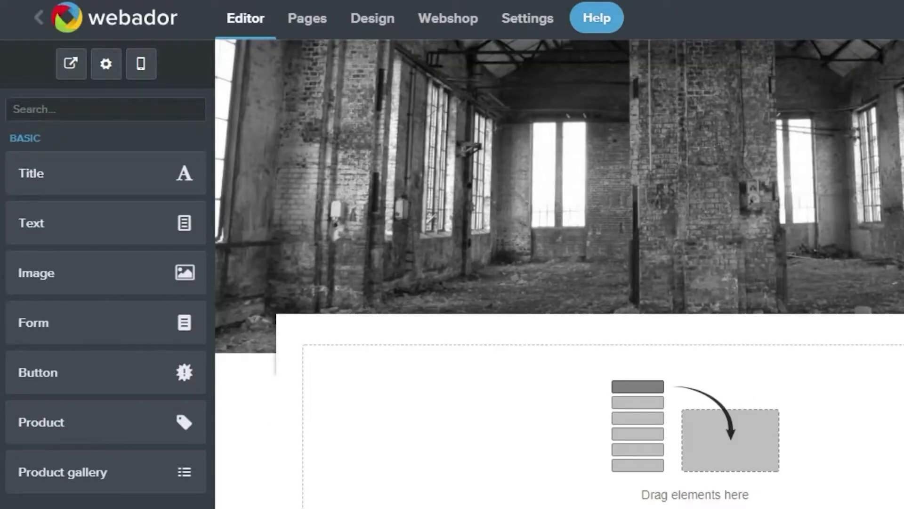
{"action": "scroll", "coordinate": [897, 131], "scroll_direction": "up", "scroll_amount": 1}
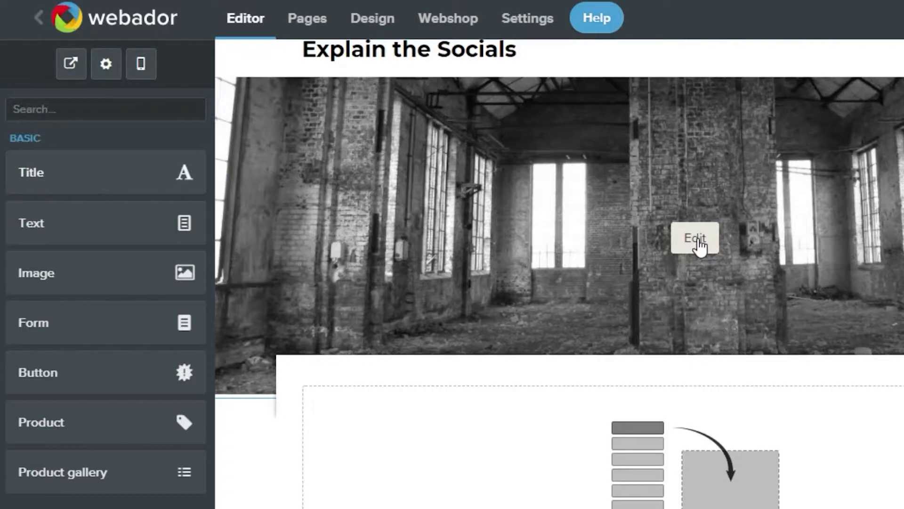
Swap the banner for the desk stock photo titled EXPLAIN THE SOCIALS / VIDEO TUTORIALS MADE EASY
{"action": "left_click", "coordinate": [697, 240]}
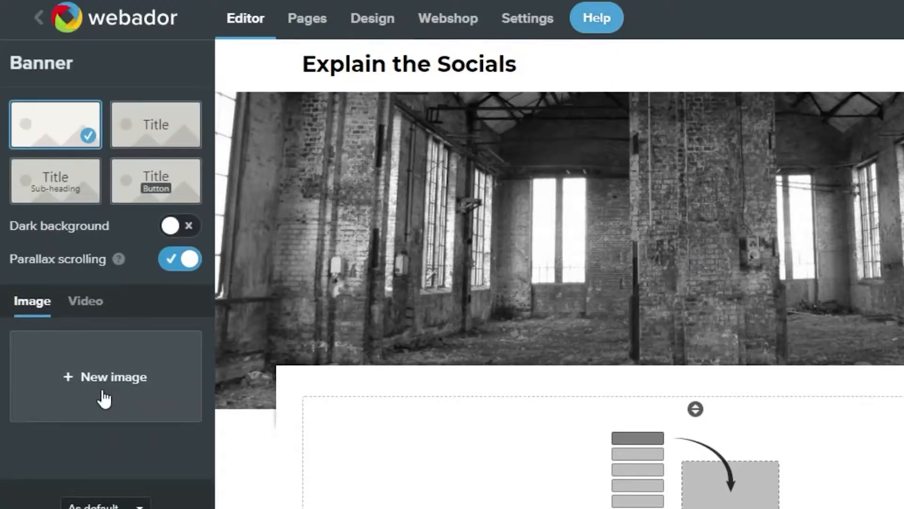
{"action": "left_click", "coordinate": [104, 397]}
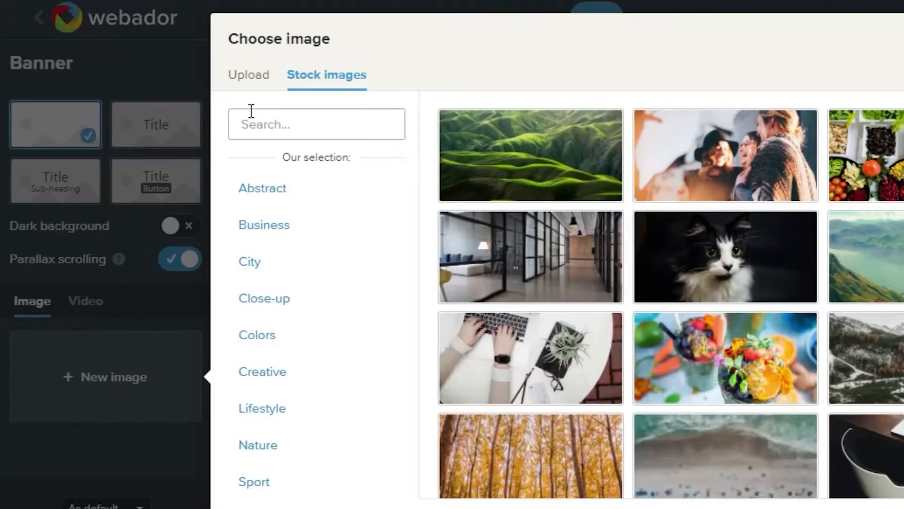
{"action": "left_click", "coordinate": [372, 202]}
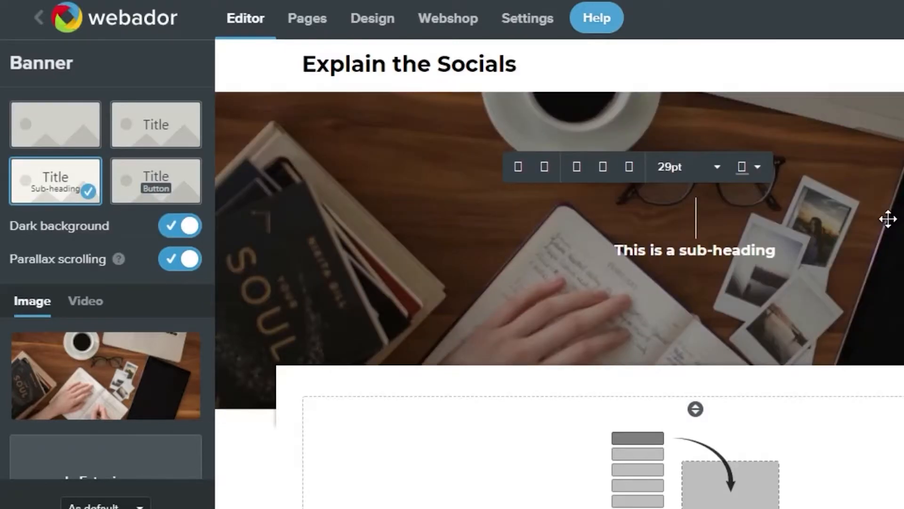
{"action": "left_click", "coordinate": [888, 219]}
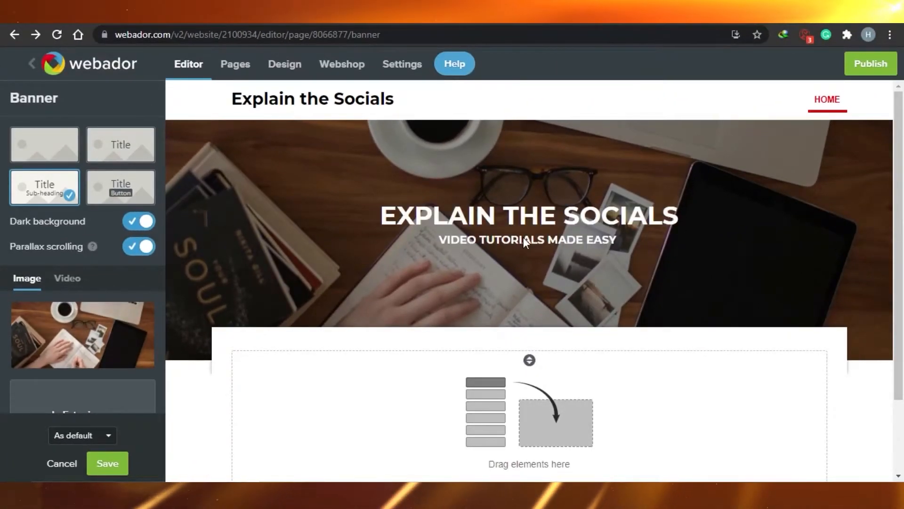
Try a near-black colour on the banner title, then save the banner
{"action": "left_click", "coordinate": [548, 227]}
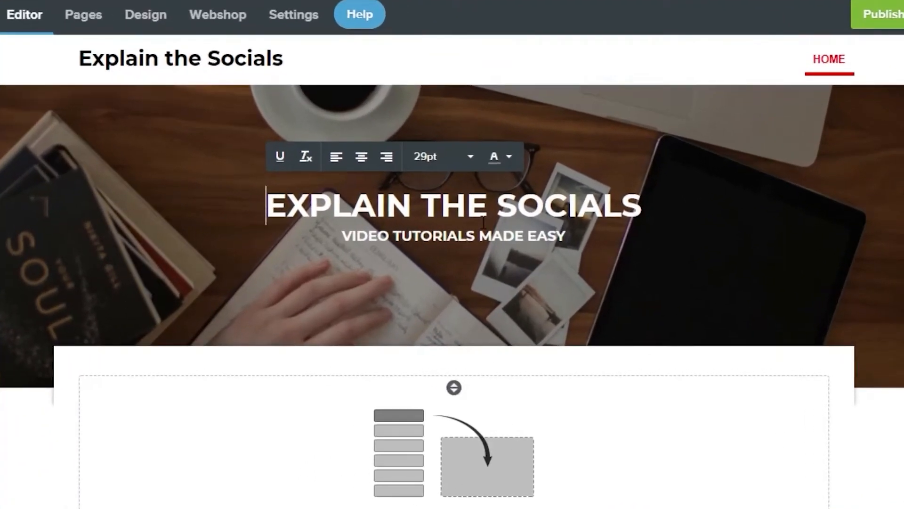
{"action": "left_click", "coordinate": [501, 157]}
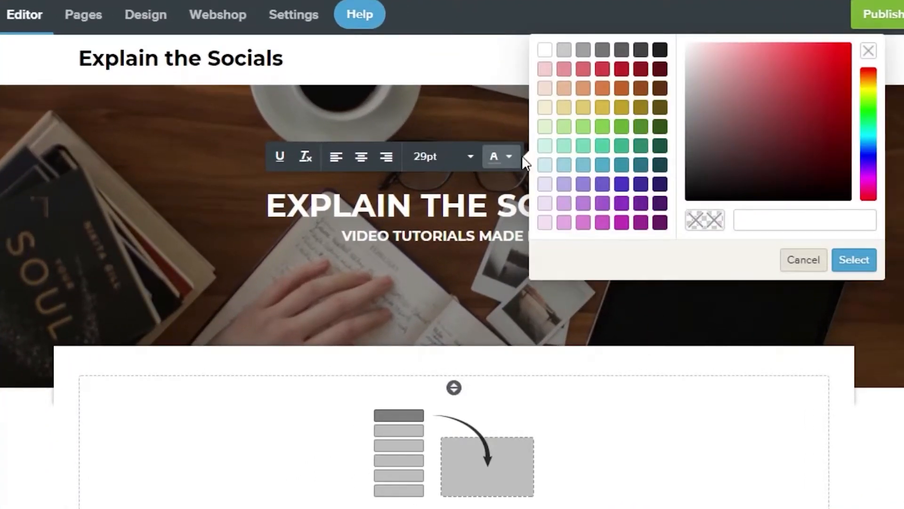
{"action": "left_click", "coordinate": [660, 51]}
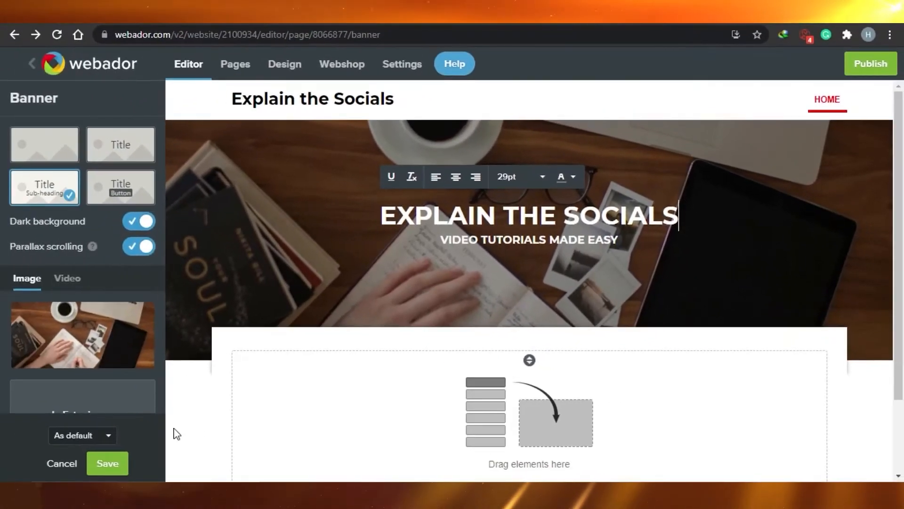
{"action": "left_click", "coordinate": [107, 464]}
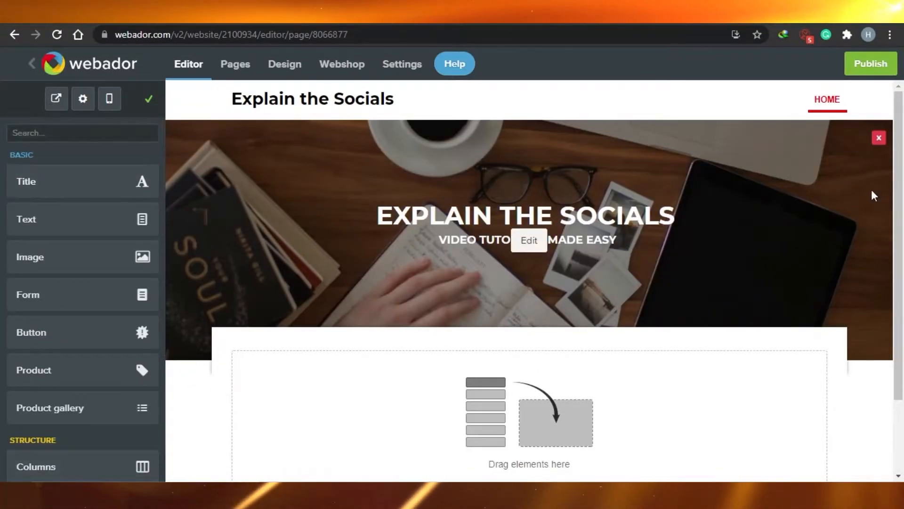
Drop an Image element into the empty content area below the banner
{"action": "left_click_drag", "start_coordinate": [899, 170], "coordinate": [901, 284]}
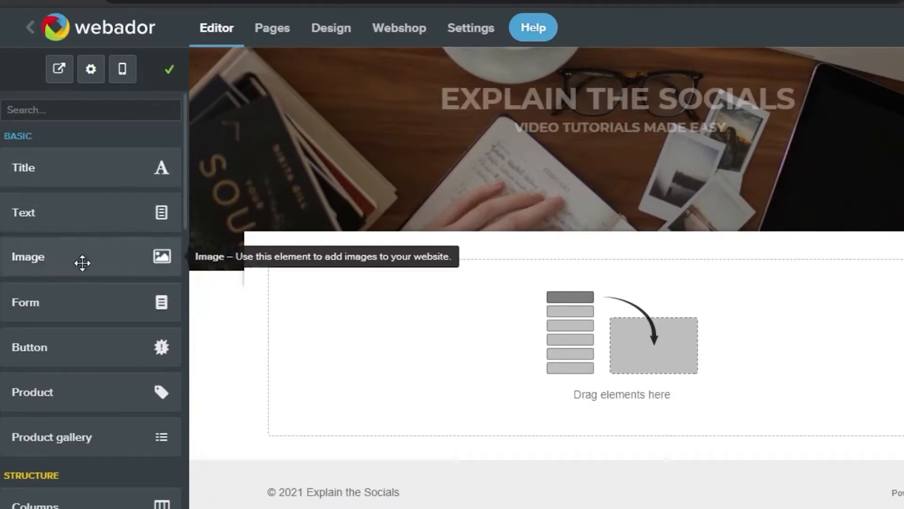
{"action": "left_click_drag", "start_coordinate": [196, 278], "coordinate": [697, 334]}
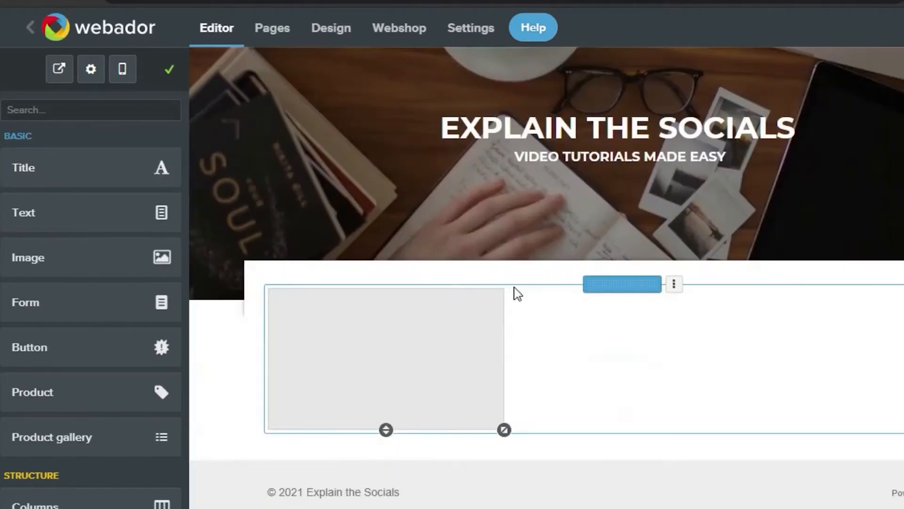
Fill the image block with the stock photo of hands typing on a laptop
{"action": "left_click", "coordinate": [384, 368]}
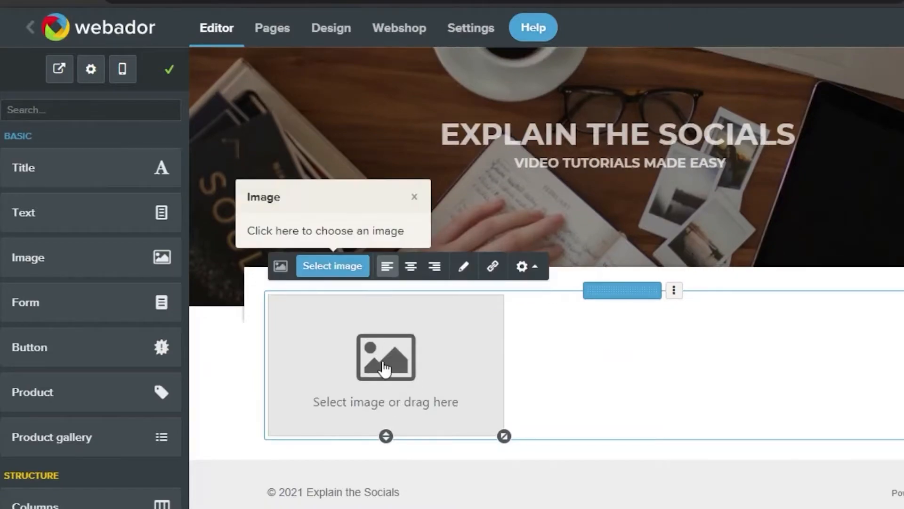
{"action": "left_click", "coordinate": [347, 267]}
{"action": "left_click", "coordinate": [281, 84]}
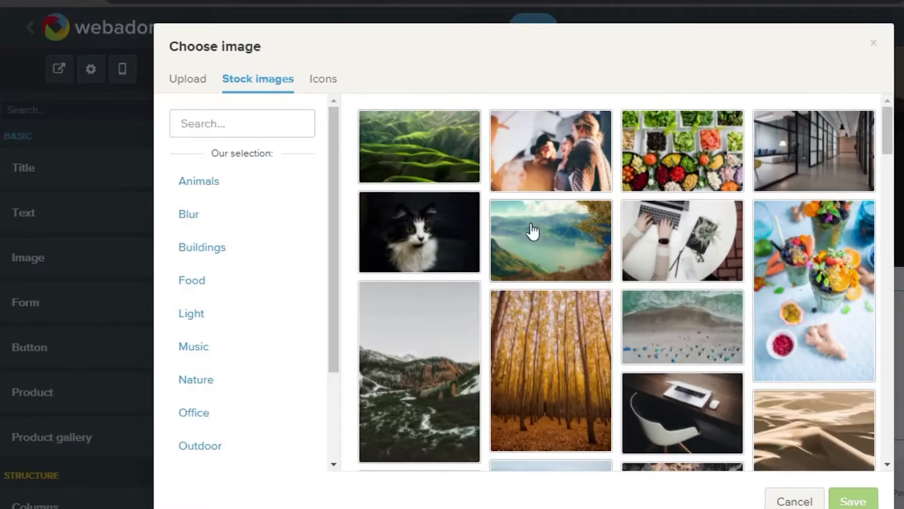
{"action": "left_click_drag", "start_coordinate": [886, 142], "coordinate": [894, 308]}
{"action": "left_click", "coordinate": [549, 193]}
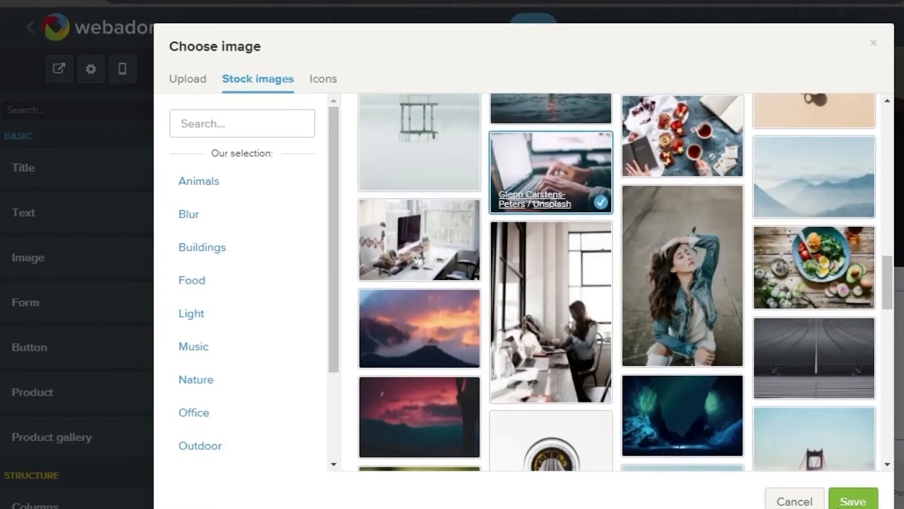
{"action": "left_click", "coordinate": [852, 500]}
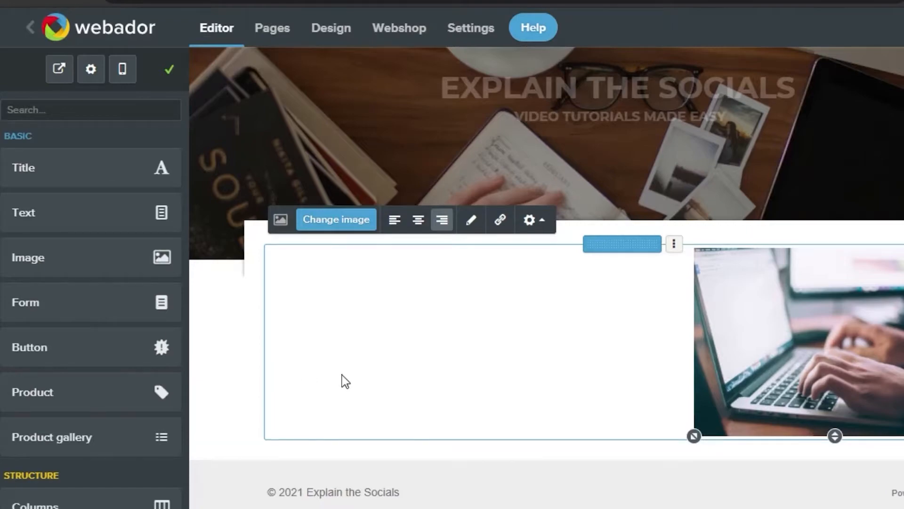
{"action": "left_click", "coordinate": [395, 225]}
{"action": "left_click", "coordinate": [445, 225]}
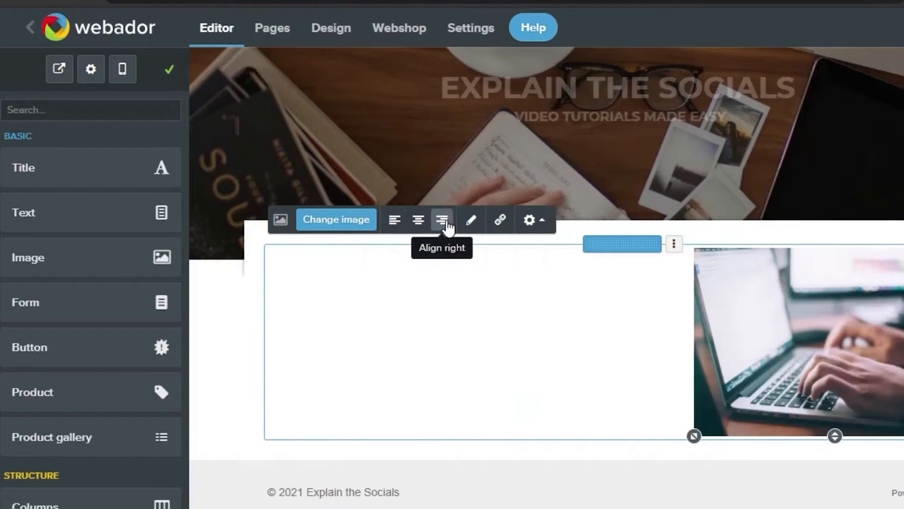
{"action": "left_click", "coordinate": [419, 223]}
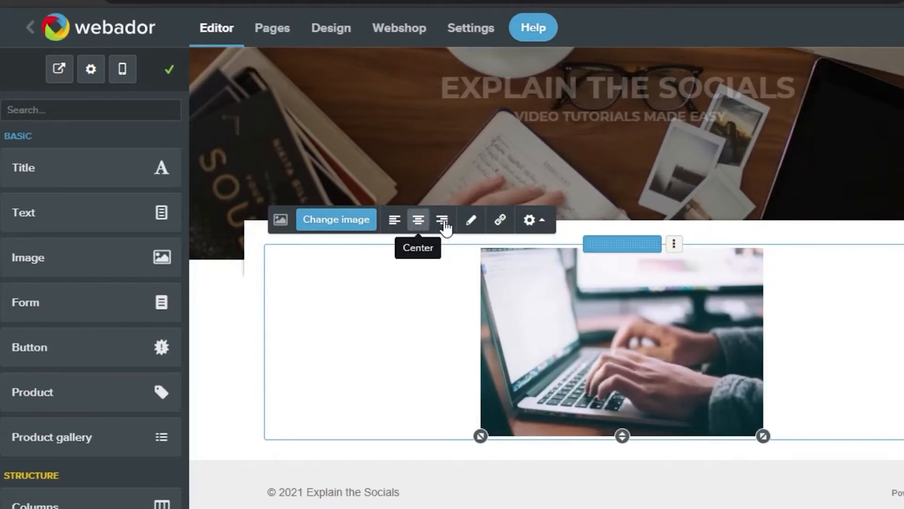
{"action": "left_click", "coordinate": [445, 225]}
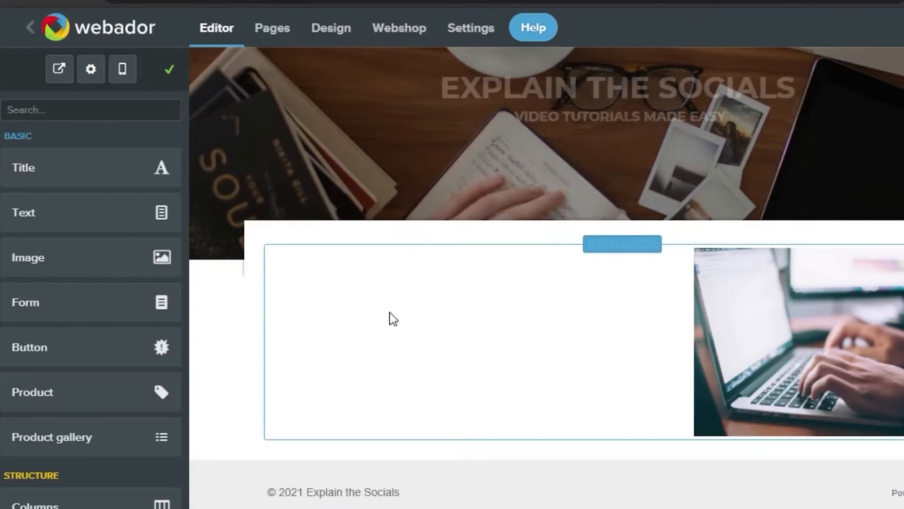
{"action": "left_click_drag", "start_coordinate": [99, 214], "coordinate": [664, 249]}
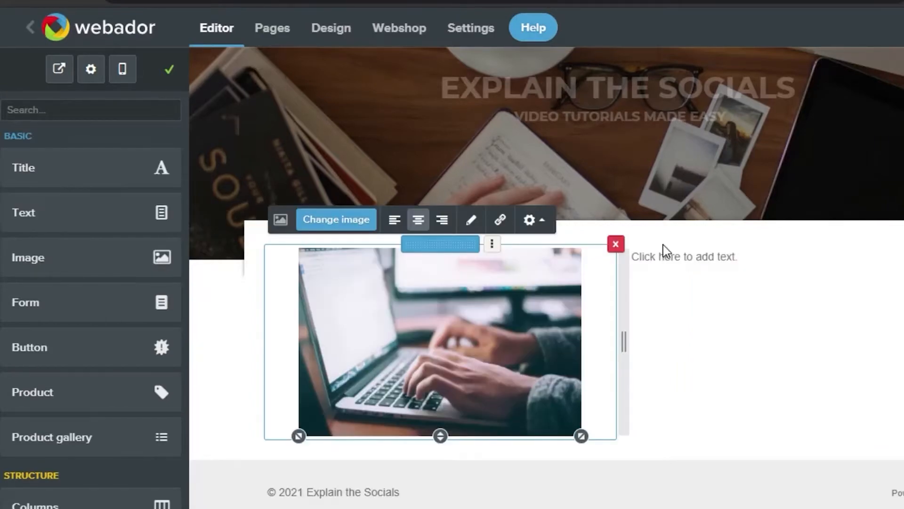
{"action": "left_click", "coordinate": [664, 255]}
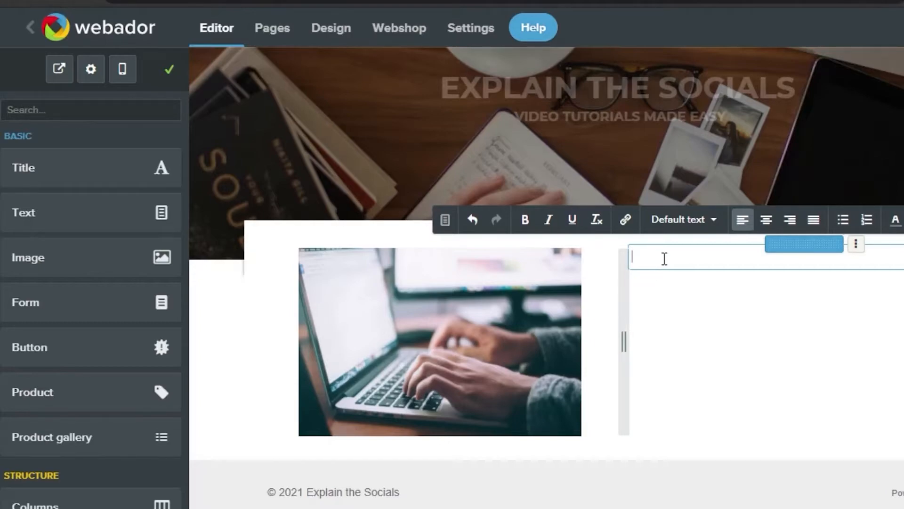
{"action": "type", "text": "WE"}
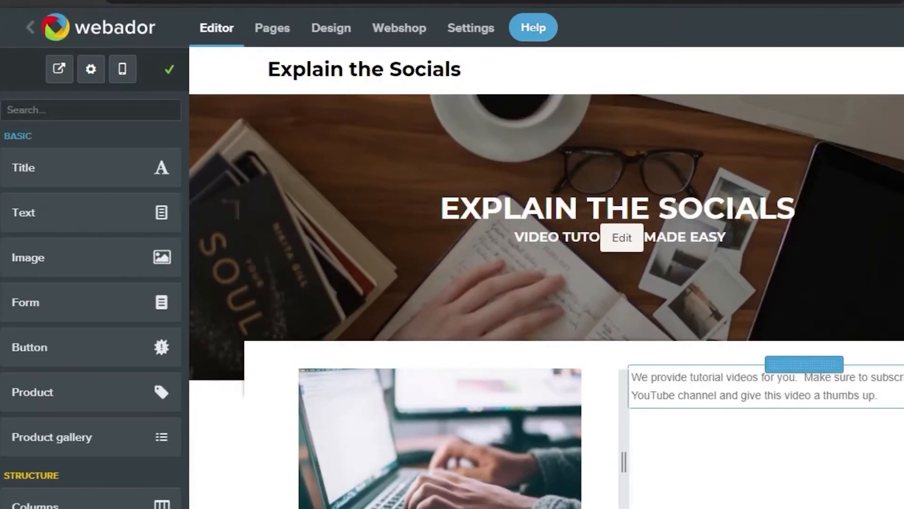
{"action": "scroll", "coordinate": [610, 351], "scroll_direction": "down", "scroll_amount": 3}
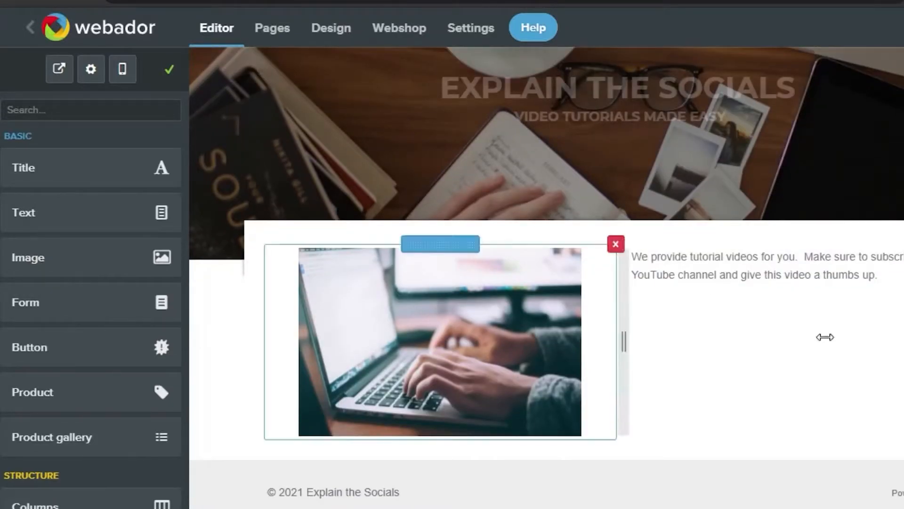
Place a Title element above the paragraph and change its text to 'About Us'
{"action": "left_click", "coordinate": [66, 170]}
{"action": "left_click_drag", "start_coordinate": [66, 169], "coordinate": [833, 240]}
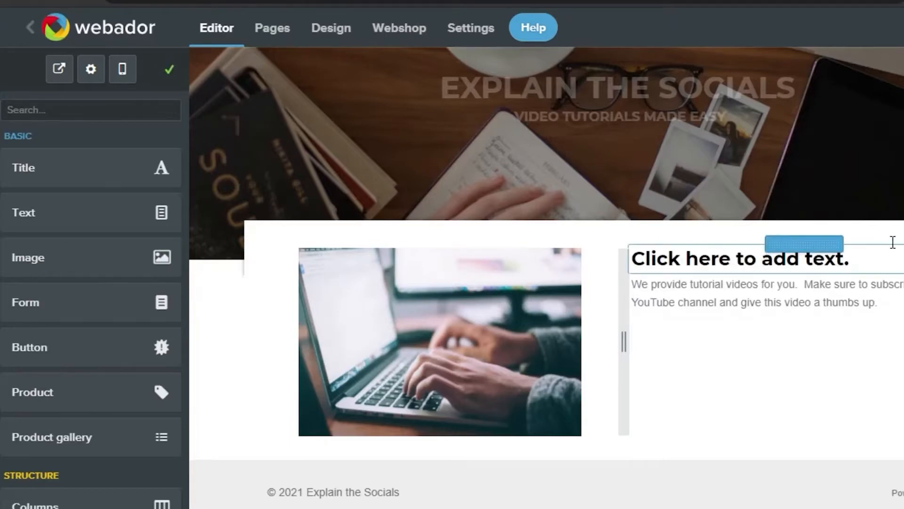
{"action": "left_click", "coordinate": [882, 254]}
{"action": "key", "text": "BackSpace"}
{"action": "key", "text": "BackSpace"}
{"action": "key", "text": "BackSpace"}
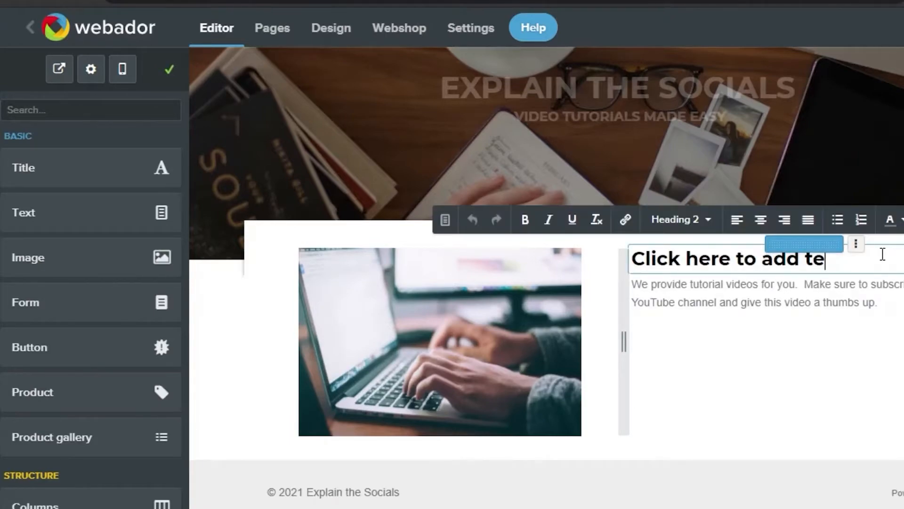
{"action": "key", "text": "BackSpace"}
{"action": "key", "text": "BackSpace"}
{"action": "key", "text": "BackSpace"}
{"action": "key", "text": "BackSpace"}
{"action": "key", "text": "BackSpace"}
{"action": "key", "text": "BackSpace"}
{"action": "key", "text": "BackSpace"}
{"action": "key", "text": "BackSpace"}
{"action": "key", "text": "BackSpace"}
{"action": "key", "text": "BackSpace"}
{"action": "key", "text": "BackSpace"}
{"action": "key", "text": "BackSpace"}
{"action": "key", "text": "BackSpace"}
{"action": "key", "text": "BackSpace"}
{"action": "key", "text": "BackSpace"}
{"action": "key", "text": "BackSpace"}
{"action": "key", "text": "BackSpace"}
{"action": "key", "text": "BackSpace"}
{"action": "key", "text": "BackSpace"}
{"action": "key", "text": "BackSpace"}
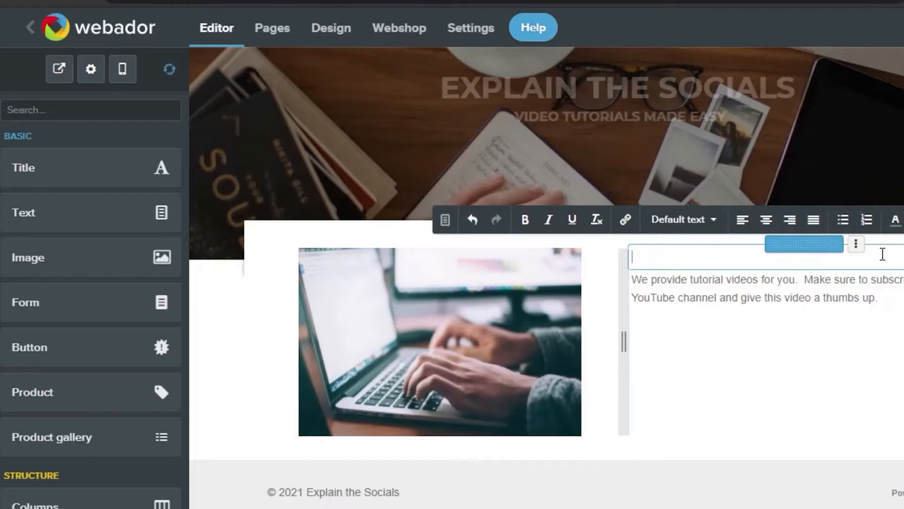
{"action": "type", "text": "About Us"}
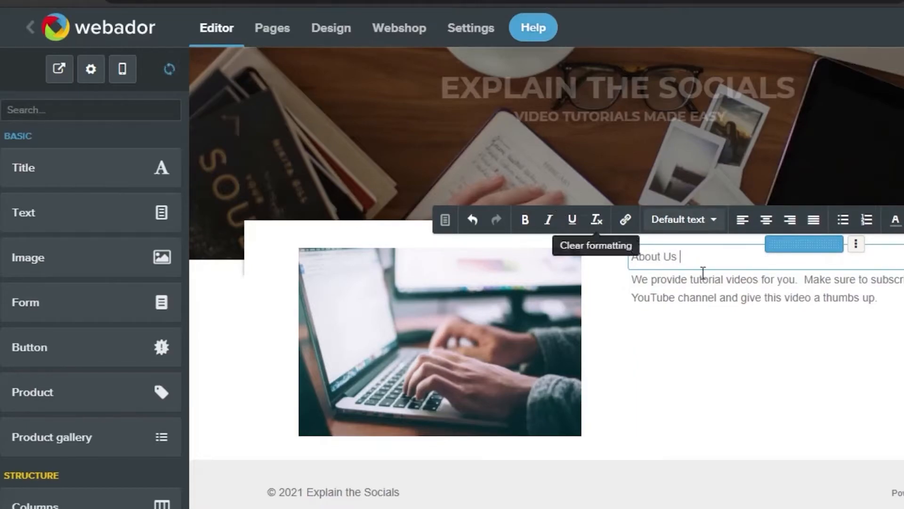
{"action": "left_click", "coordinate": [604, 296]}
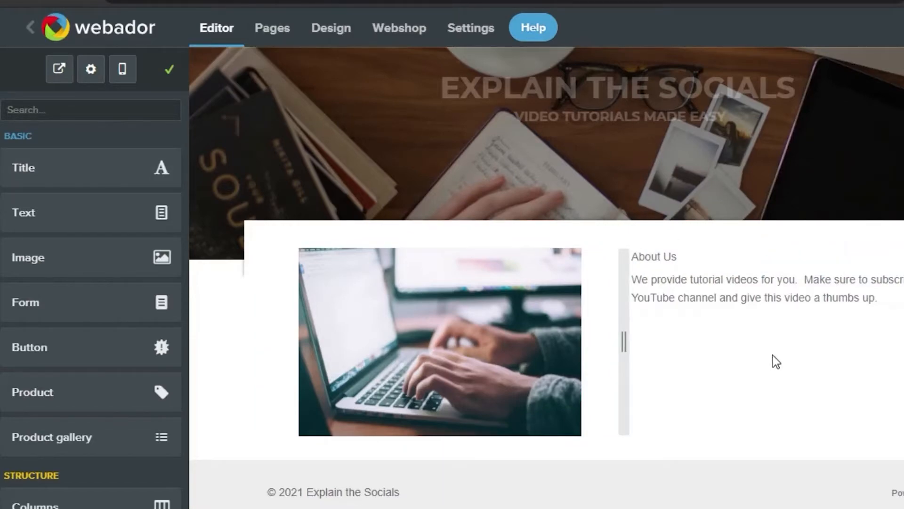
{"action": "scroll", "coordinate": [862, 298], "scroll_direction": "up", "scroll_amount": 3}
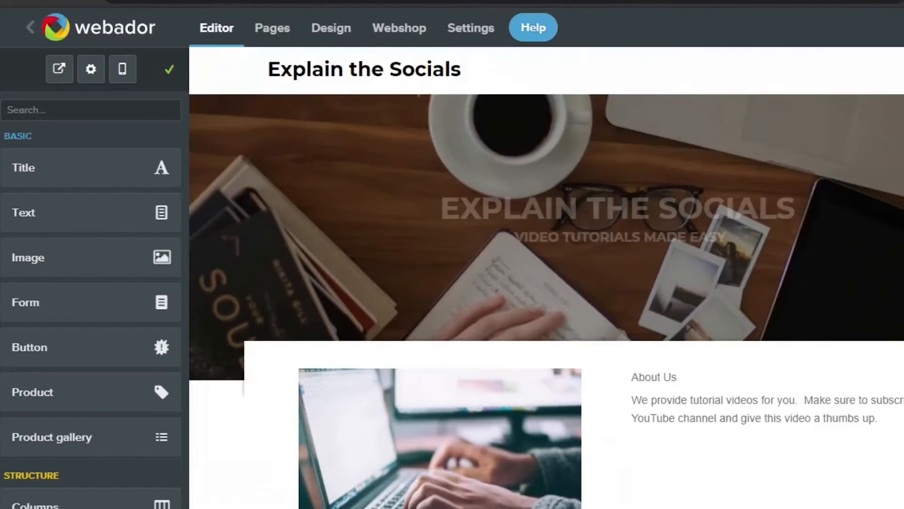
{"action": "scroll", "coordinate": [893, 180], "scroll_direction": "down", "scroll_amount": 3}
{"action": "scroll", "coordinate": [894, 181], "scroll_direction": "up", "scroll_amount": 3}
{"action": "scroll", "coordinate": [893, 180], "scroll_direction": "down", "scroll_amount": 3}
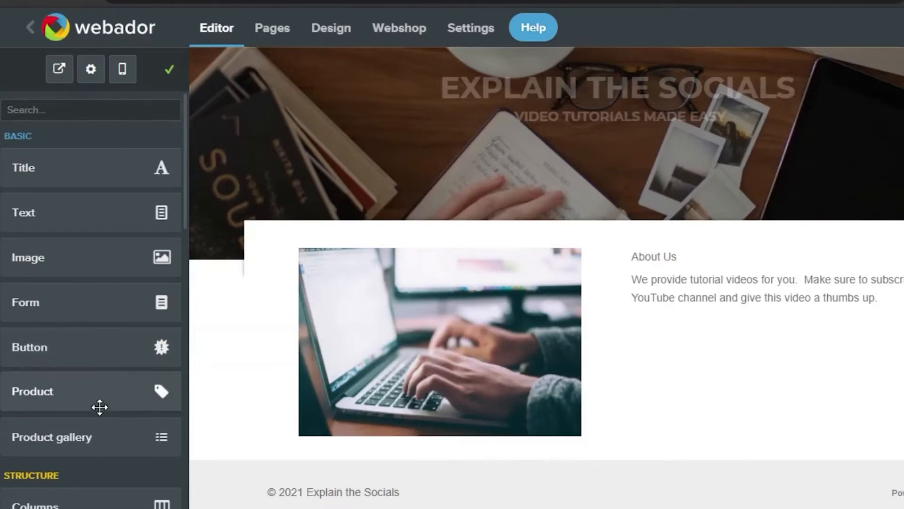
{"action": "left_click_drag", "start_coordinate": [185, 157], "coordinate": [184, 264]}
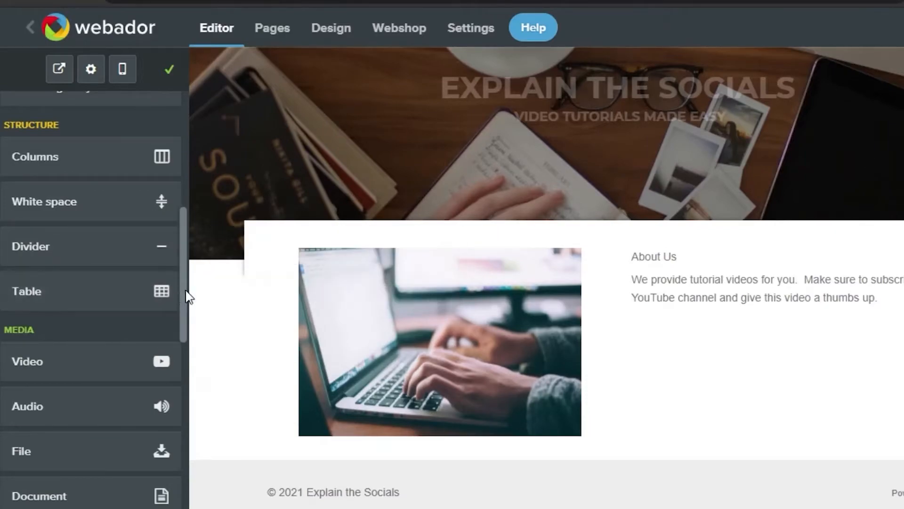
{"action": "left_click_drag", "start_coordinate": [187, 294], "coordinate": [193, 361]}
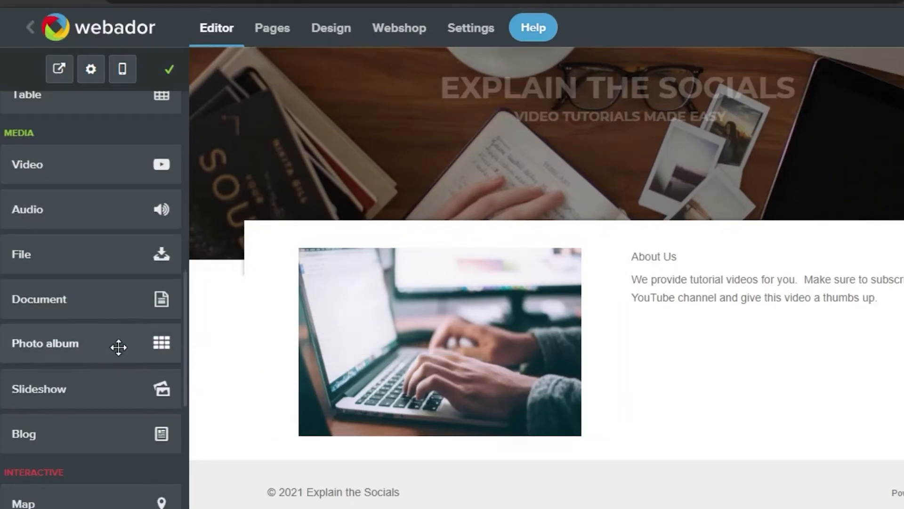
{"action": "left_click_drag", "start_coordinate": [118, 347], "coordinate": [589, 473]}
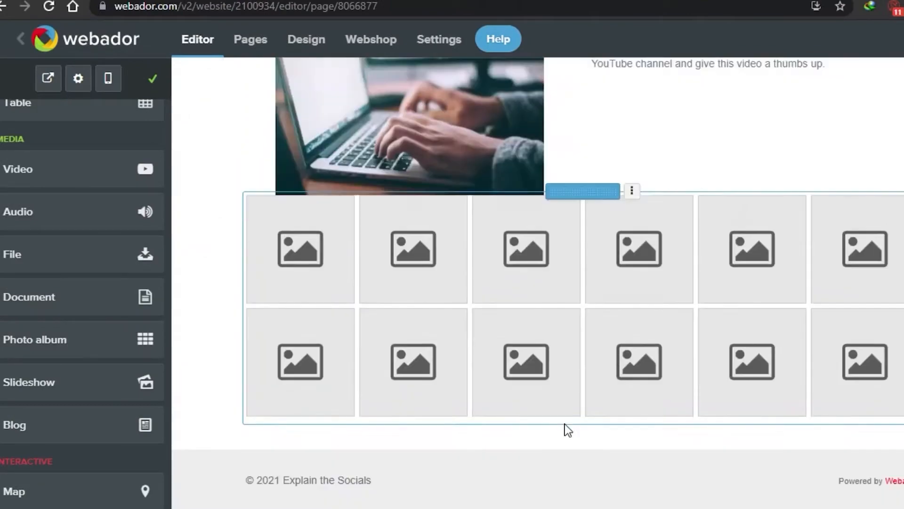
{"action": "left_click", "coordinate": [431, 264]}
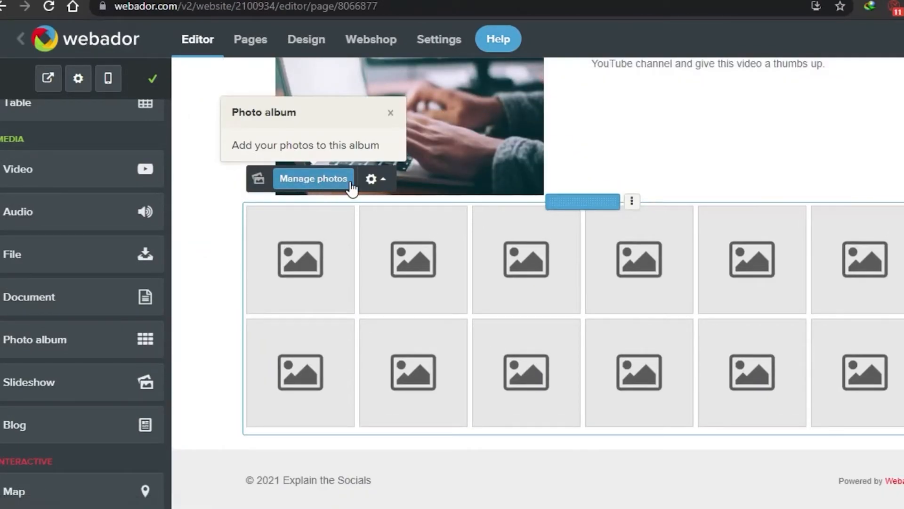
{"action": "left_click", "coordinate": [326, 183]}
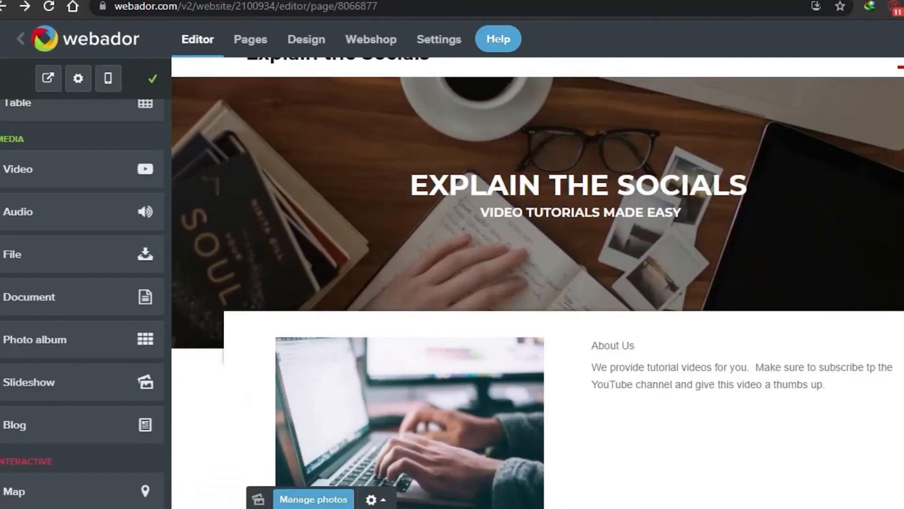
{"action": "scroll", "coordinate": [537, 282], "scroll_direction": "down", "scroll_amount": 3}
{"action": "scroll", "coordinate": [537, 282], "scroll_direction": "up", "scroll_amount": 4}
{"action": "scroll", "coordinate": [538, 282], "scroll_direction": "down", "scroll_amount": 1}
{"action": "scroll", "coordinate": [537, 283], "scroll_direction": "down", "scroll_amount": 6}
{"action": "scroll", "coordinate": [538, 283], "scroll_direction": "up", "scroll_amount": 3}
{"action": "scroll", "coordinate": [537, 283], "scroll_direction": "down", "scroll_amount": 2}
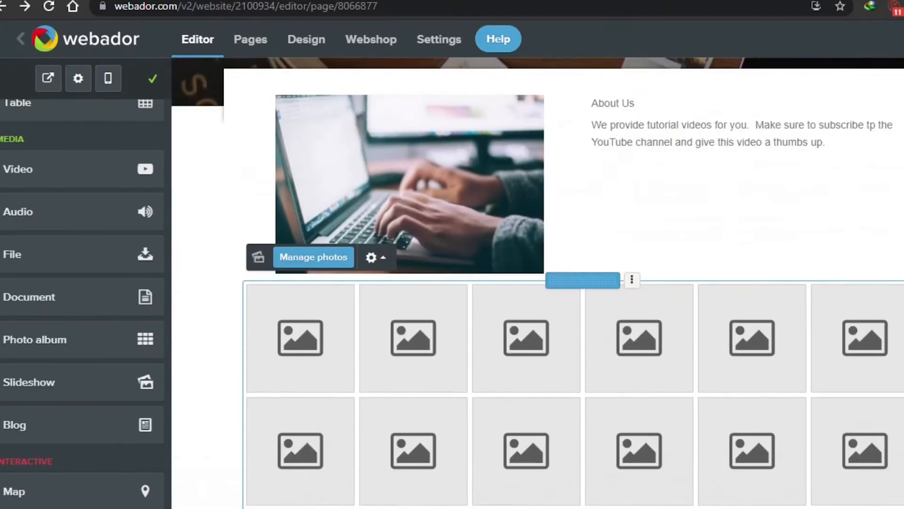
{"action": "scroll", "coordinate": [538, 283], "scroll_direction": "up", "scroll_amount": 3}
{"action": "scroll", "coordinate": [639, 424], "scroll_direction": "down", "scroll_amount": 5}
{"action": "scroll", "coordinate": [640, 424], "scroll_direction": "up", "scroll_amount": 1}
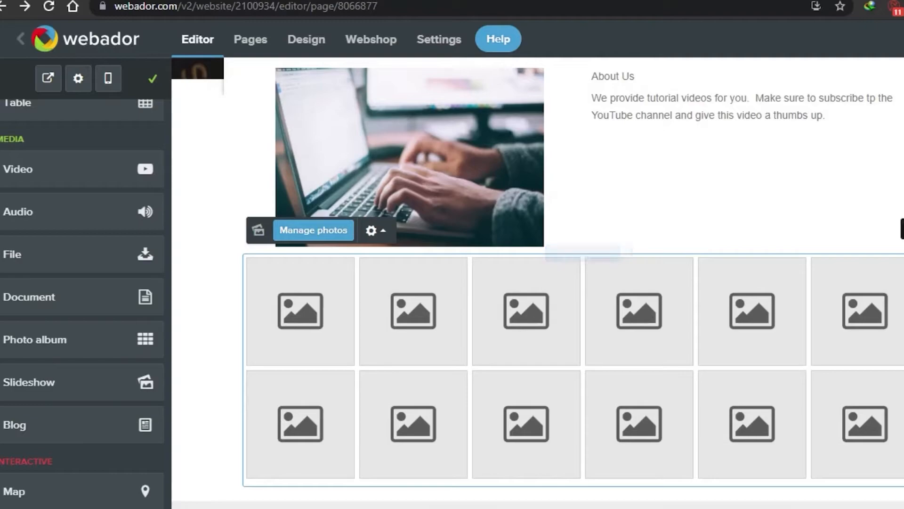
{"action": "left_click", "coordinate": [903, 254]}
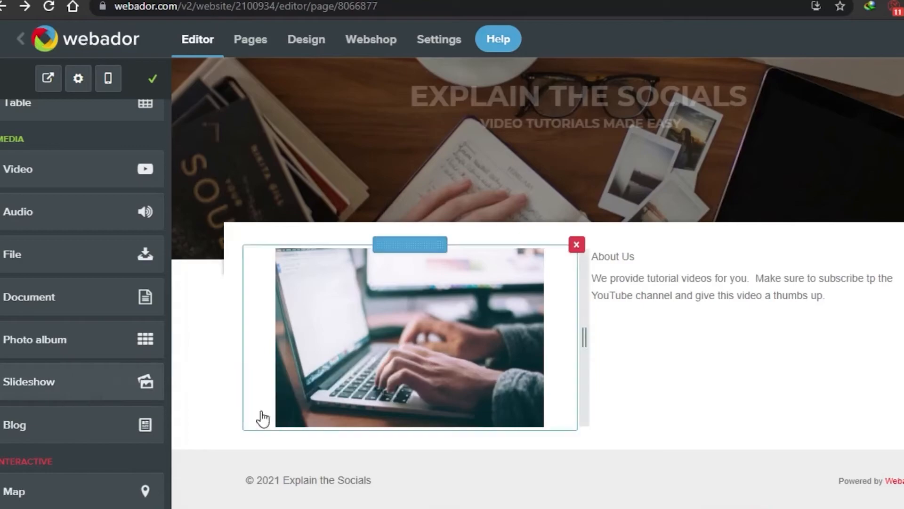
Add a Facebook, Twitter, Instagram and YouTube icon row beneath the laptop photo
{"action": "left_click_drag", "start_coordinate": [140, 389], "coordinate": [608, 492]}
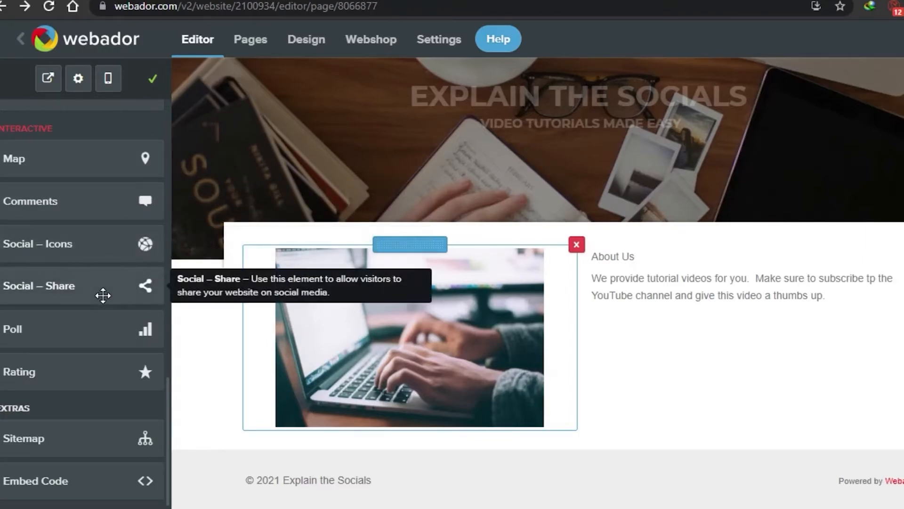
{"action": "left_click_drag", "start_coordinate": [112, 249], "coordinate": [502, 385]}
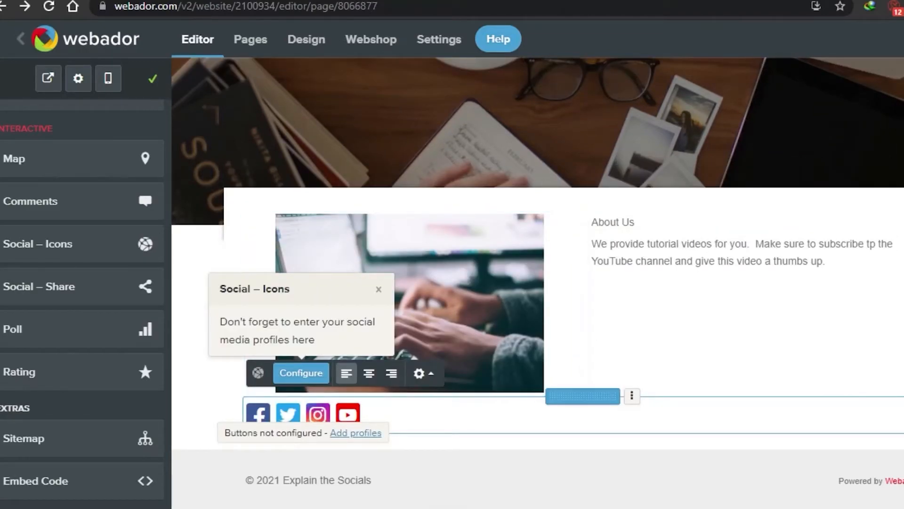
{"action": "left_click", "coordinate": [378, 289]}
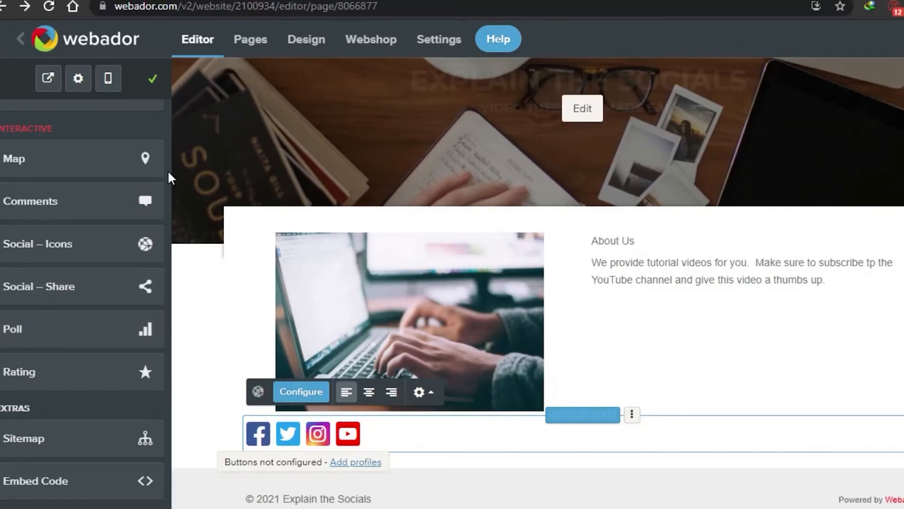
Preview the page in mobile layout, then bring up the pages overview showing only Home
{"action": "left_click_drag", "start_coordinate": [166, 442], "coordinate": [165, 351]}
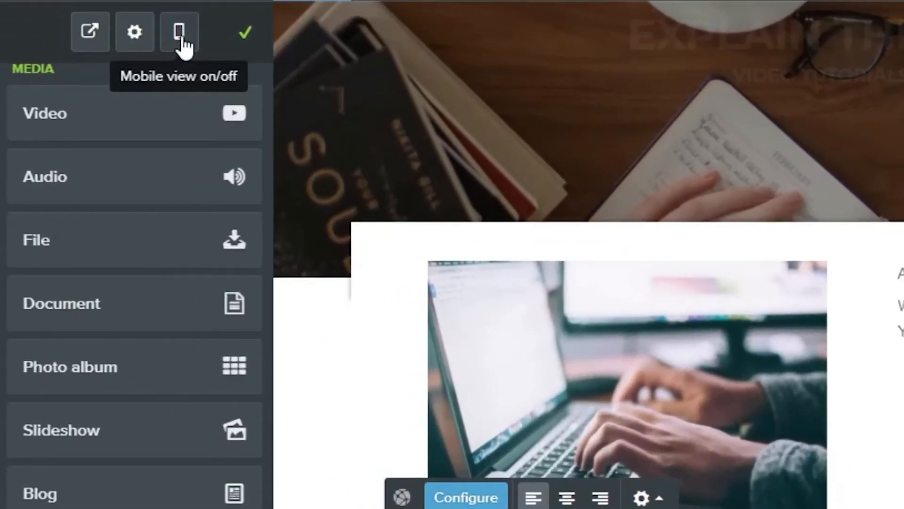
{"action": "left_click", "coordinate": [180, 34]}
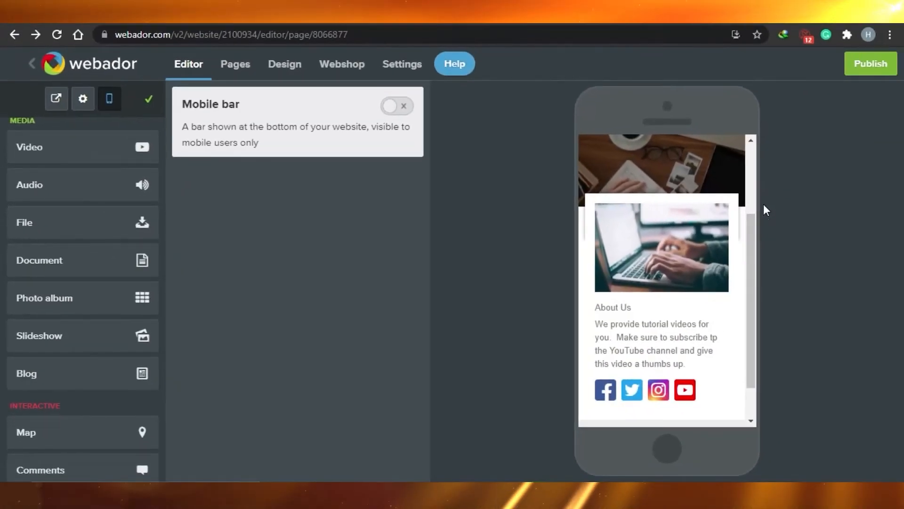
{"action": "left_click_drag", "start_coordinate": [750, 250], "coordinate": [755, 178]}
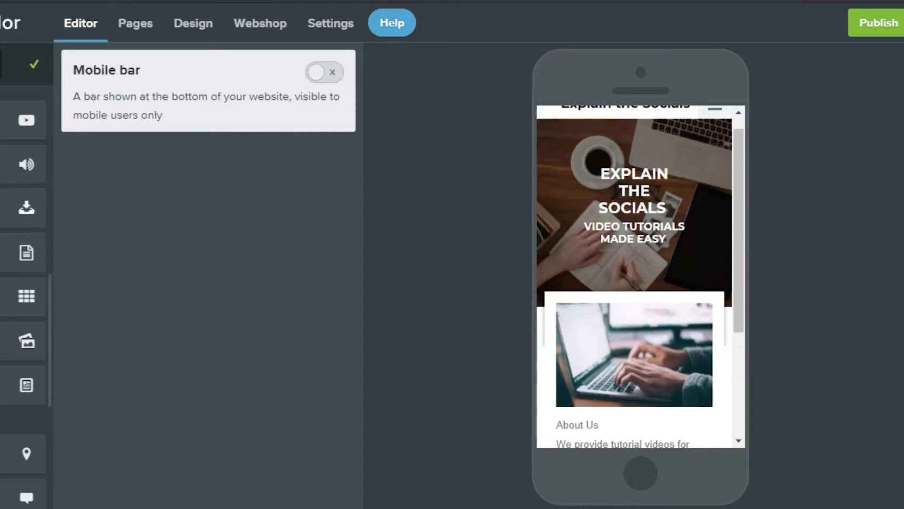
{"action": "left_click", "coordinate": [141, 27]}
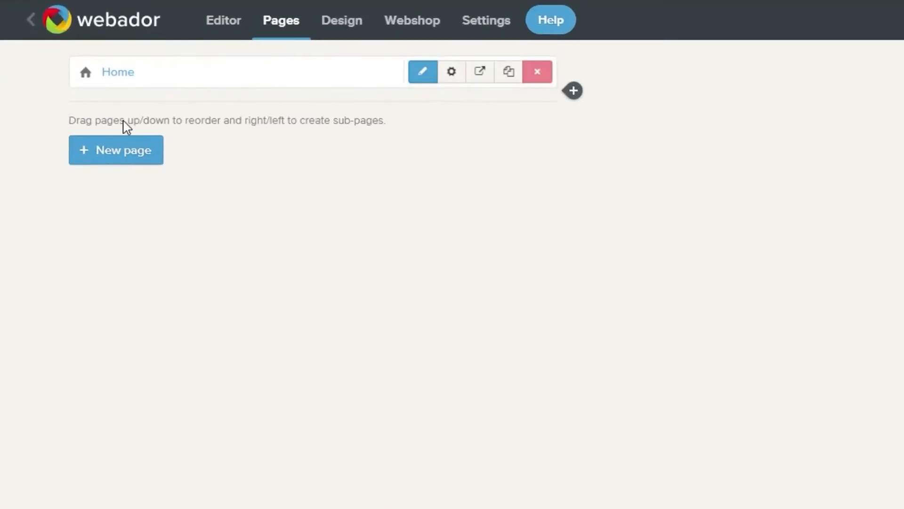
Add and save a page named 'youtube content' using the no-banner layout with a sidebar
{"action": "left_click", "coordinate": [121, 152]}
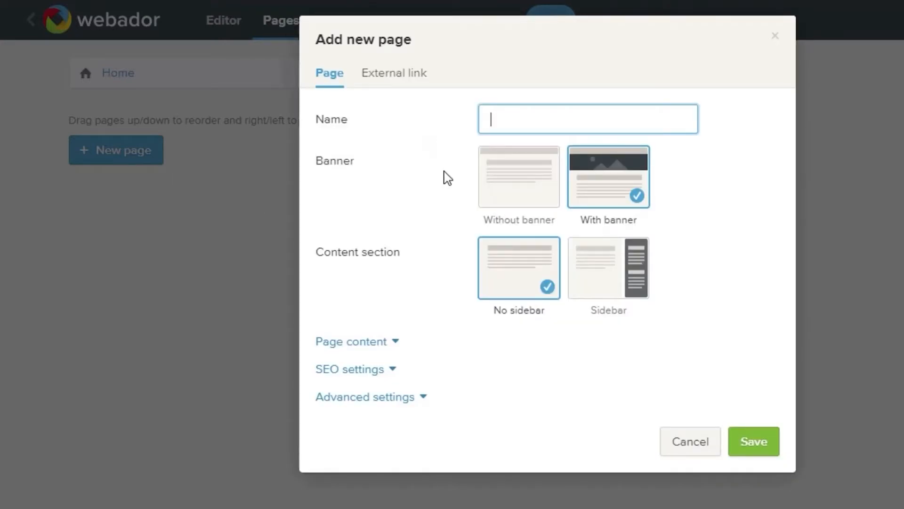
{"action": "left_click", "coordinate": [556, 122]}
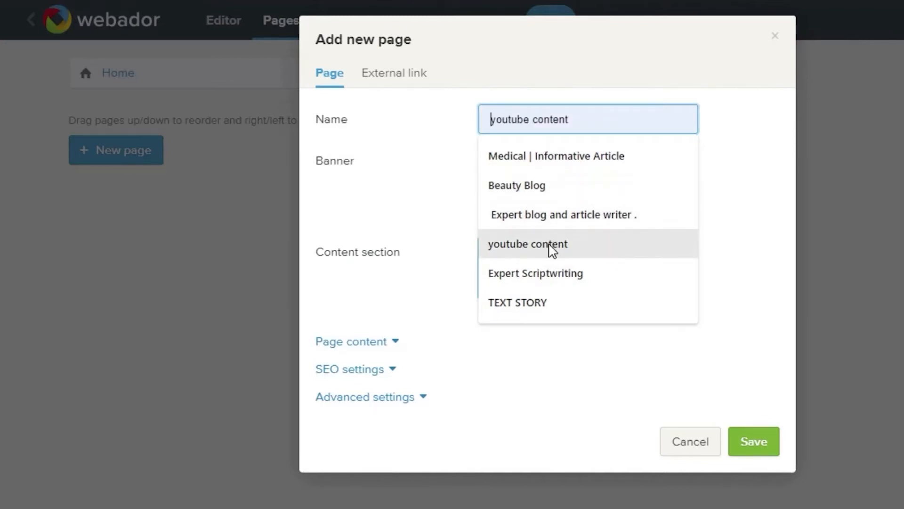
{"action": "left_click", "coordinate": [552, 249]}
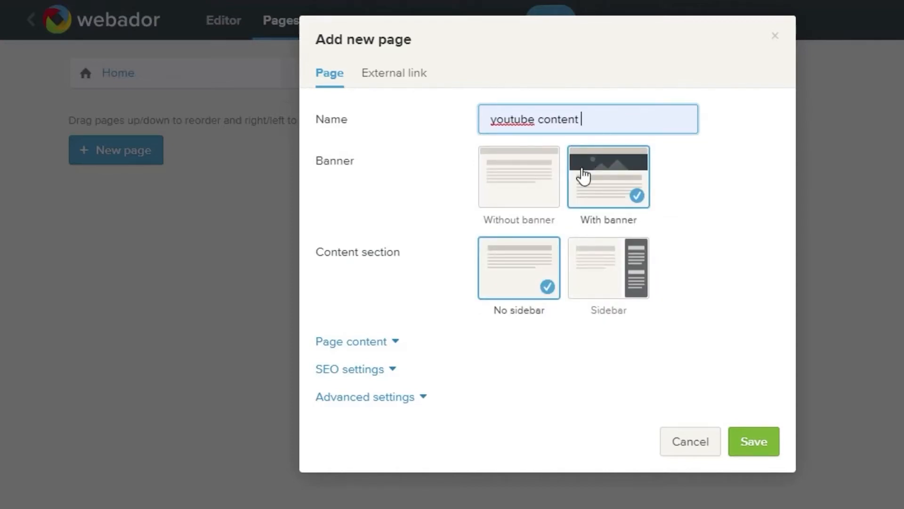
{"action": "left_click", "coordinate": [541, 195]}
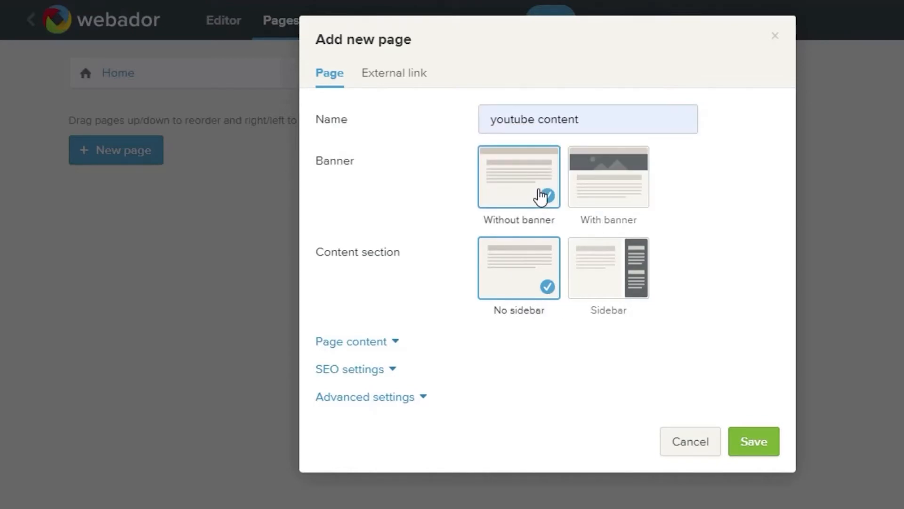
{"action": "left_click", "coordinate": [583, 290]}
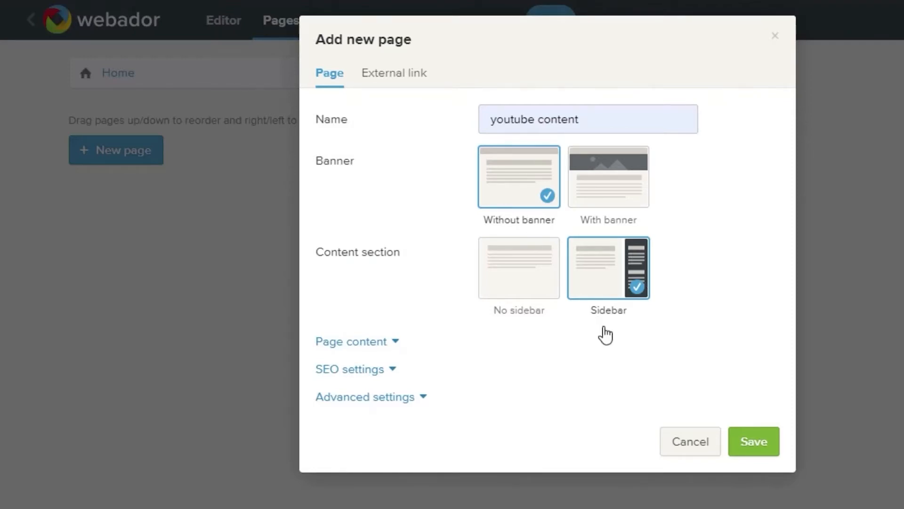
{"action": "left_click", "coordinate": [763, 445]}
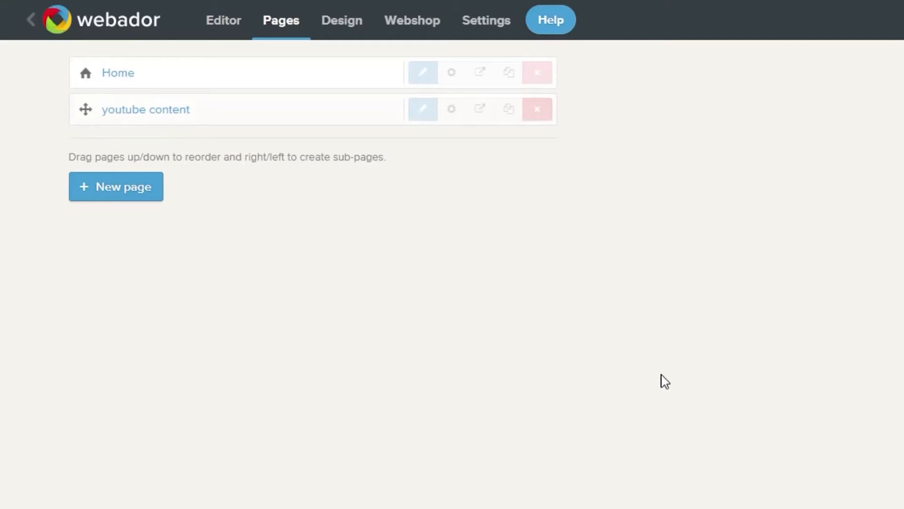
Drop a Video element into the youtube content page's content area
{"action": "left_click", "coordinate": [424, 114]}
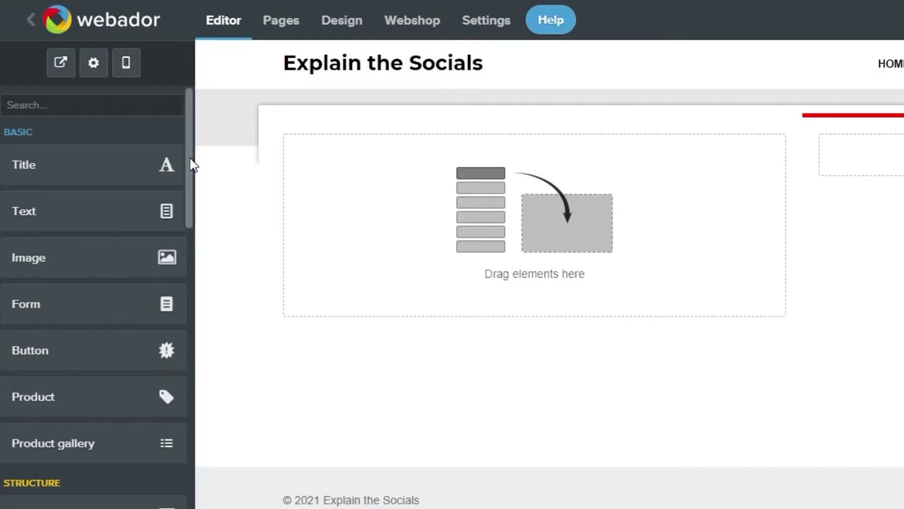
{"action": "scroll", "coordinate": [191, 164], "scroll_direction": "down", "scroll_amount": 10}
{"action": "left_click_drag", "start_coordinate": [89, 286], "coordinate": [514, 221]}
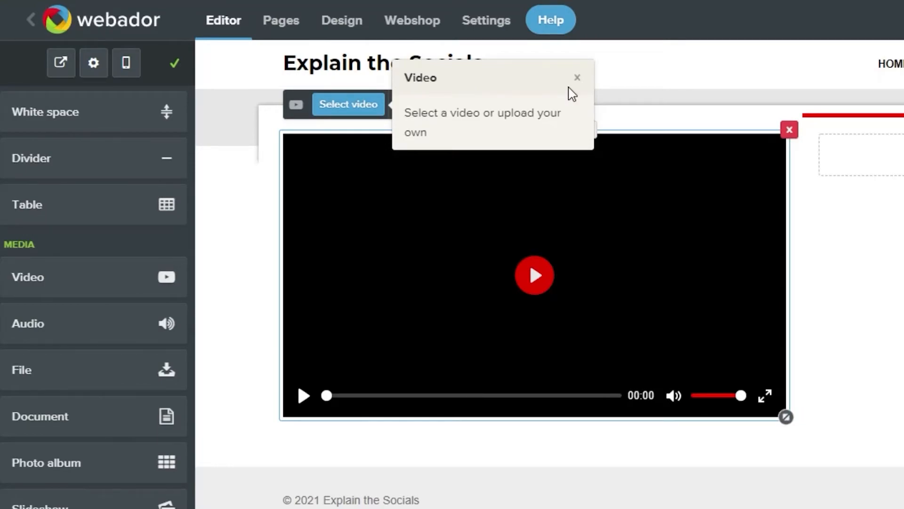
{"action": "left_click", "coordinate": [577, 77]}
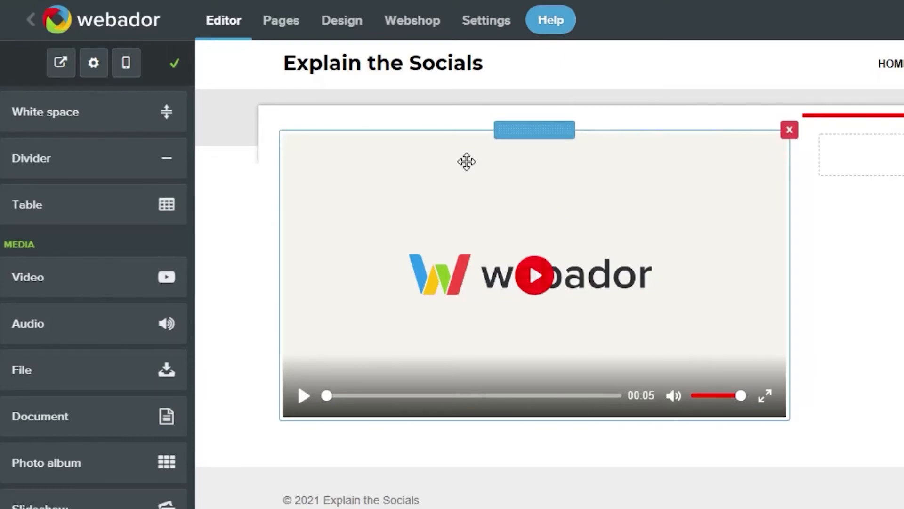
Select the new video block and bring up its video chooser
{"action": "right_click", "coordinate": [438, 197]}
{"action": "left_click", "coordinate": [438, 197]}
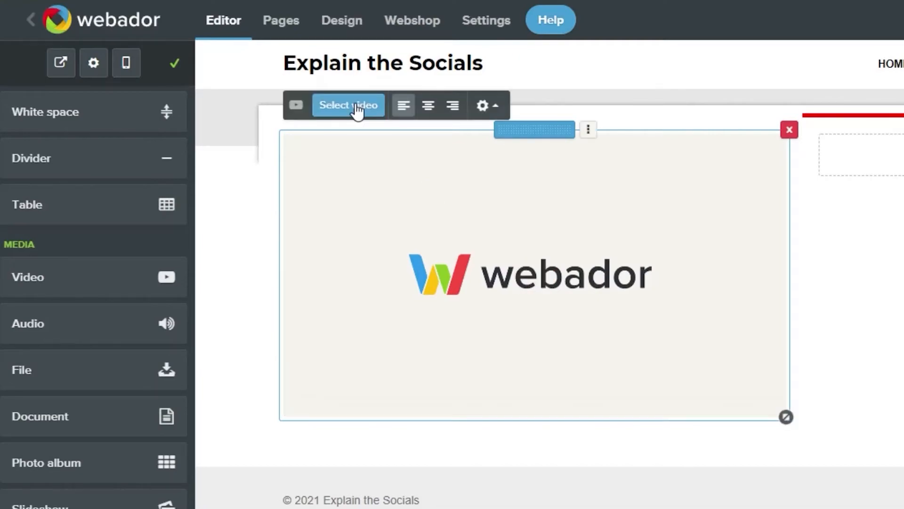
{"action": "left_click", "coordinate": [357, 105]}
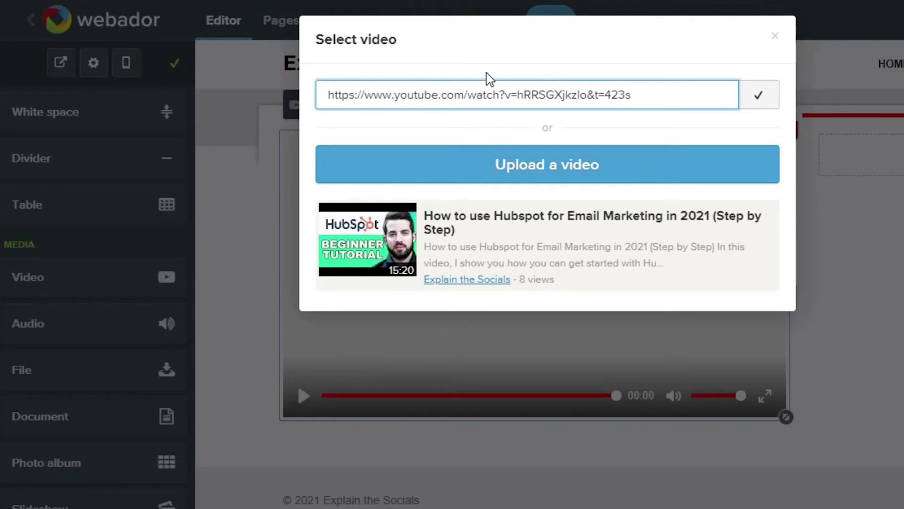
Embed the HubSpot 'How to use Hubspot for Email Marketing in 2021' tutorial in the block
{"action": "mouse_move", "coordinate": [531, 266]}
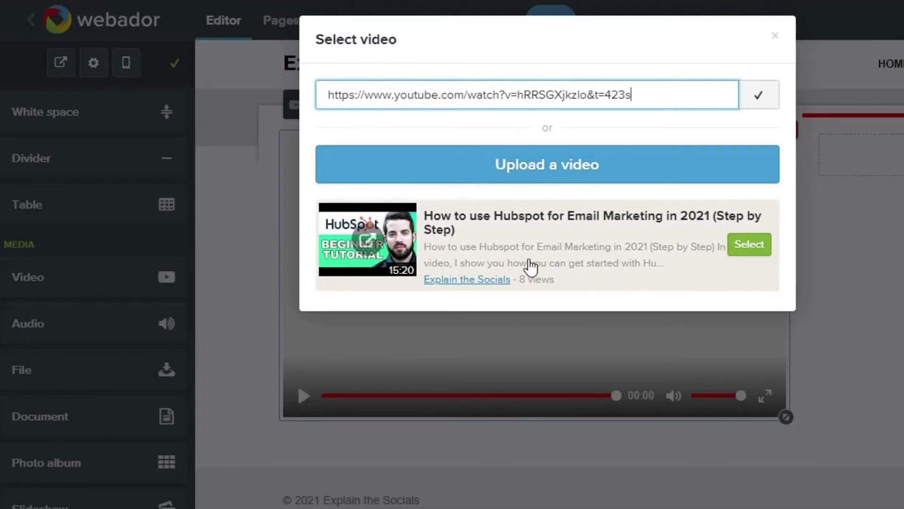
{"action": "left_click", "coordinate": [753, 241]}
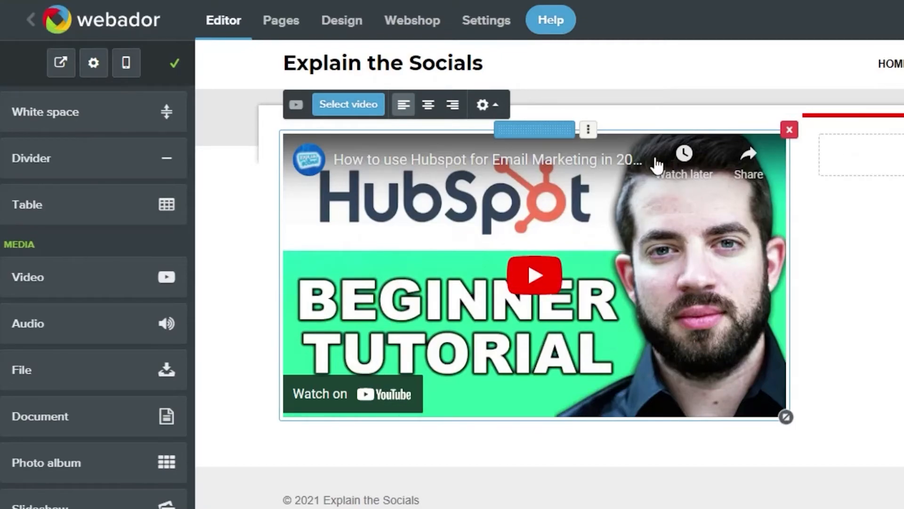
{"action": "left_click", "coordinate": [238, 157]}
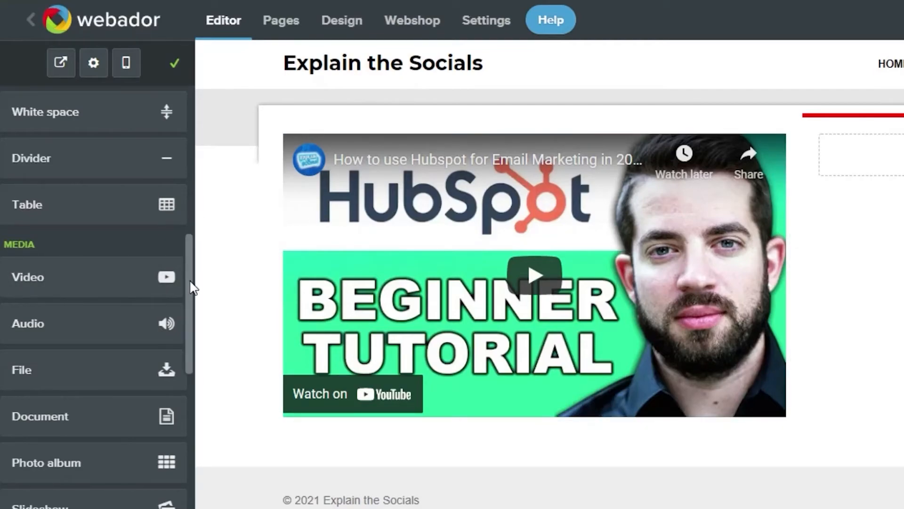
Place a button labelled 'Watch Videos here' in the sidebar beside the video
{"action": "left_click_drag", "start_coordinate": [191, 285], "coordinate": [201, 187]}
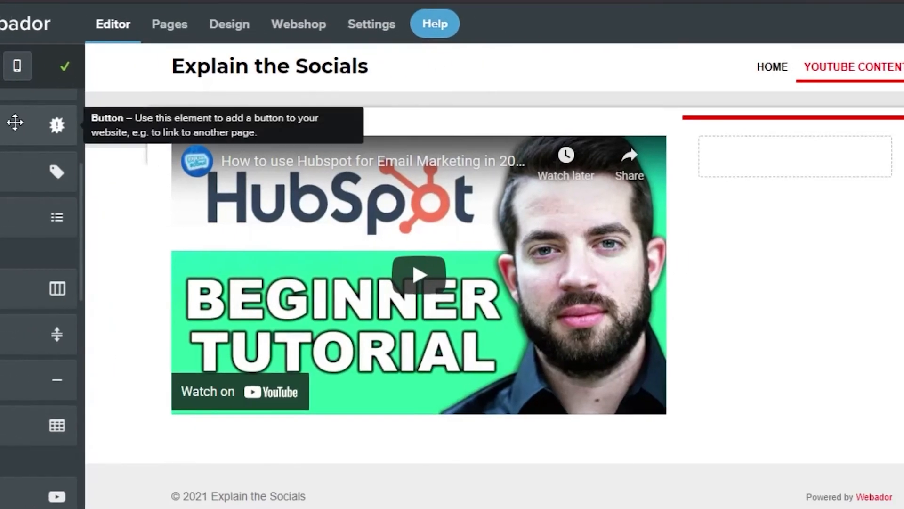
{"action": "left_click_drag", "start_coordinate": [116, 120], "coordinate": [903, 191]}
{"action": "left_click_drag", "start_coordinate": [805, 195], "coordinate": [819, 163]}
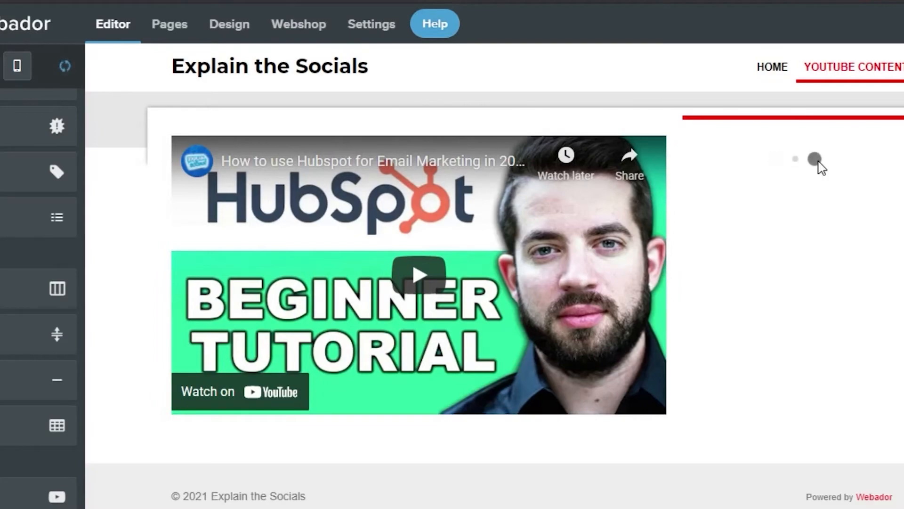
{"action": "left_click", "coordinate": [762, 143]}
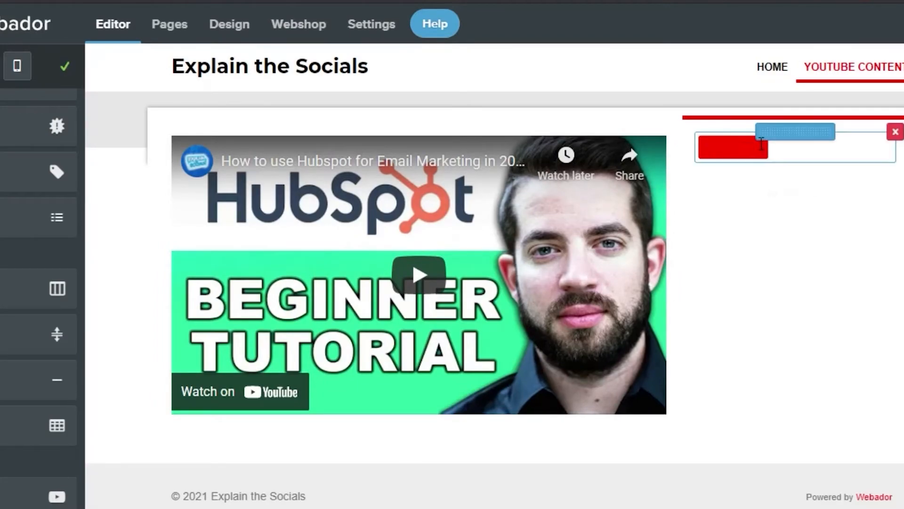
{"action": "type", "text": "Watch Videos here"}
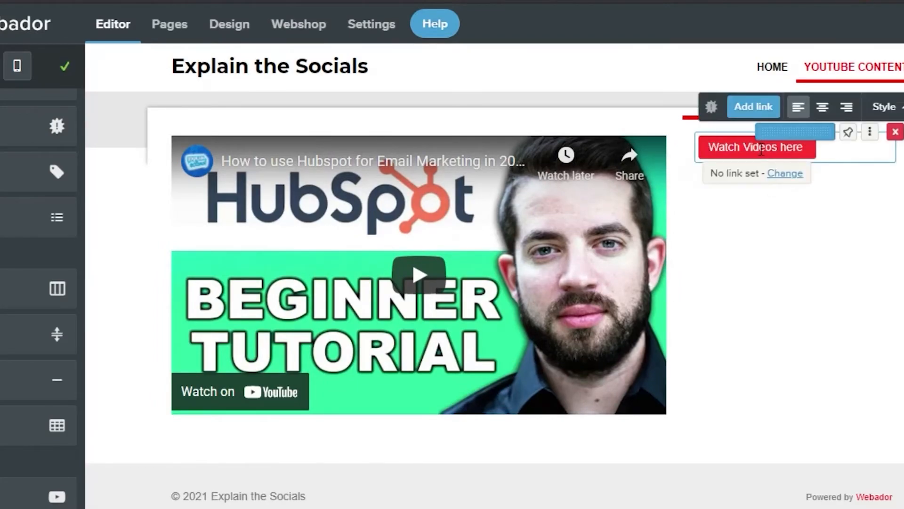
{"action": "left_click", "coordinate": [838, 179]}
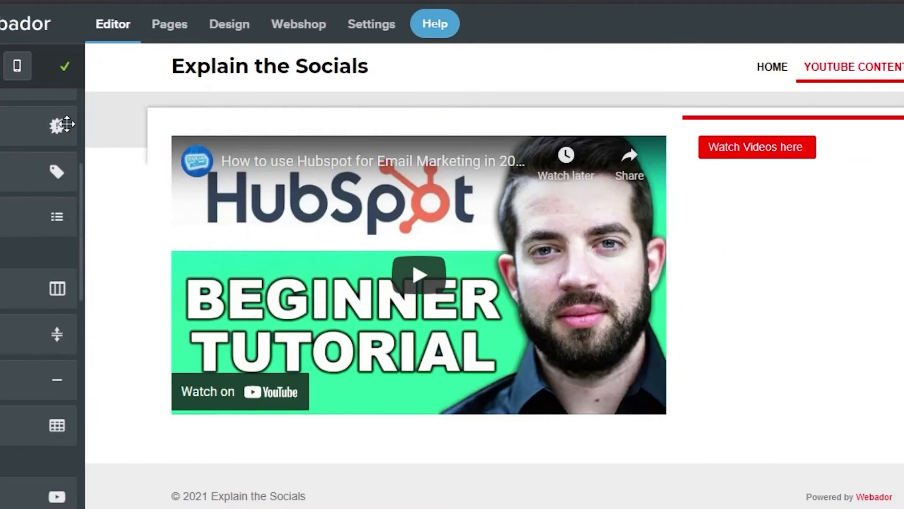
{"action": "mouse_move", "coordinate": [66, 66]}
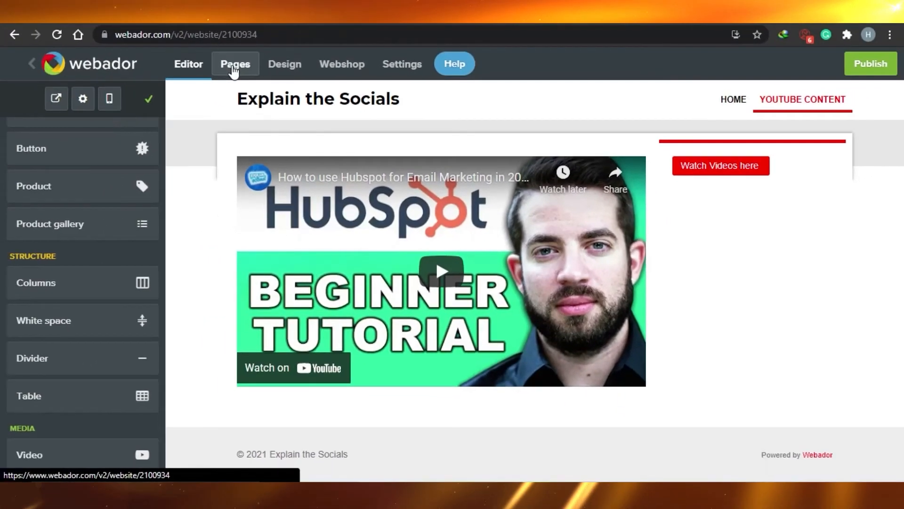
Open the Explain the Socials Home page with the Design colour settings alongside it
{"action": "left_click", "coordinate": [168, 33]}
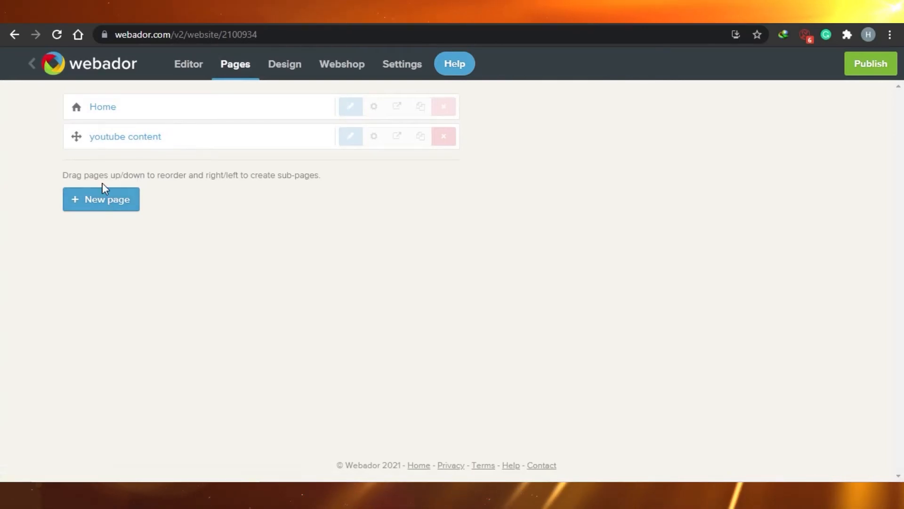
{"action": "left_click", "coordinate": [289, 67]}
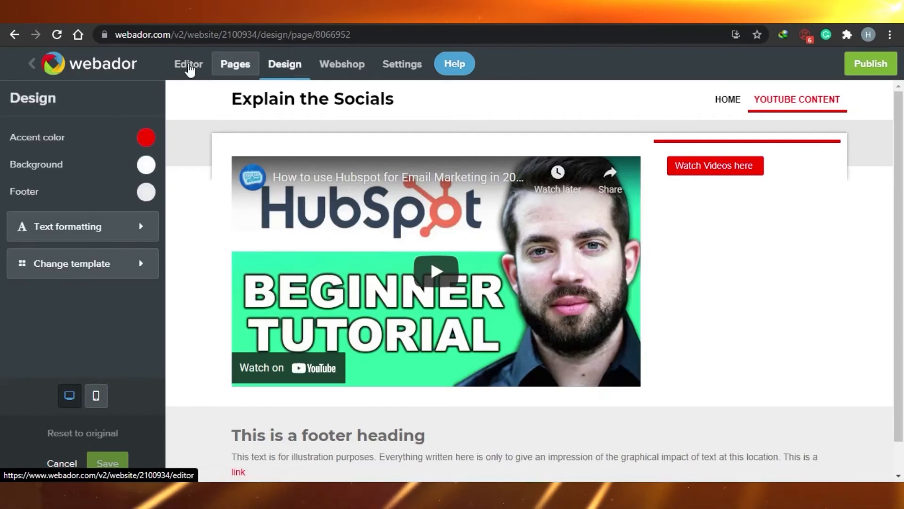
{"action": "left_click", "coordinate": [232, 71]}
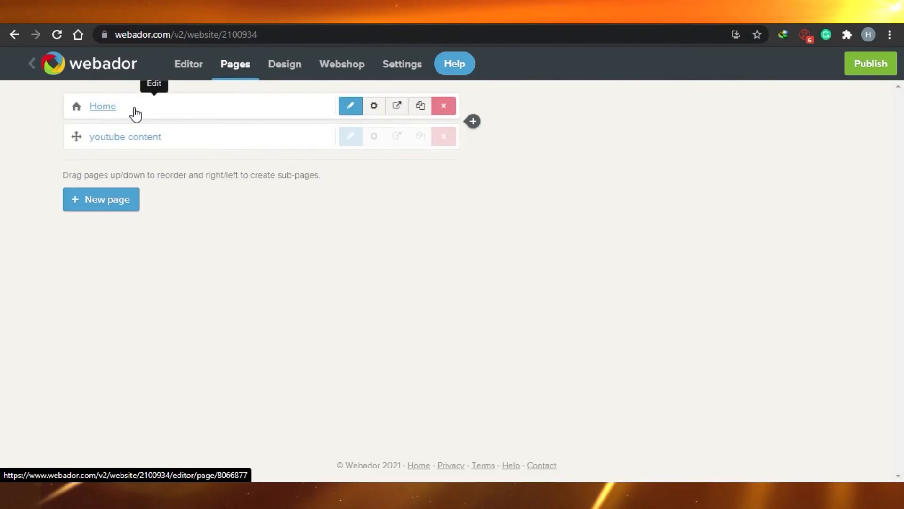
{"action": "left_click", "coordinate": [135, 113]}
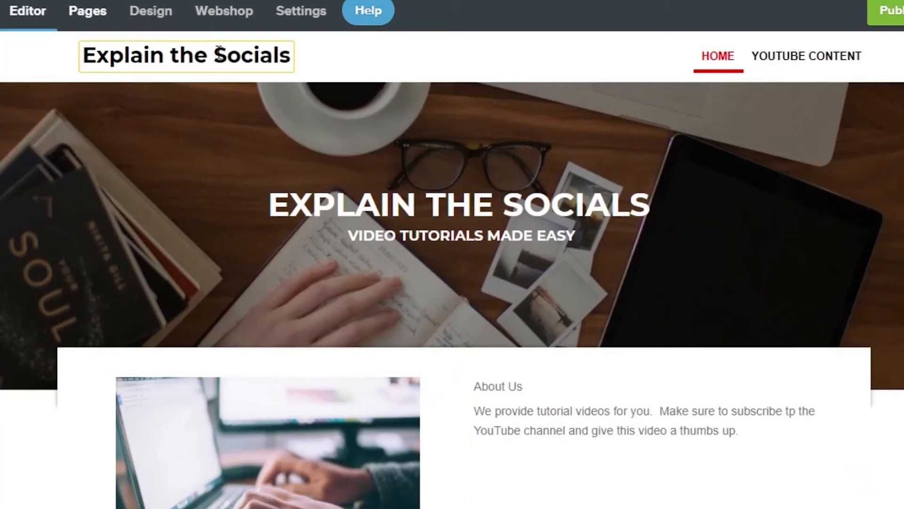
{"action": "left_click", "coordinate": [151, 24]}
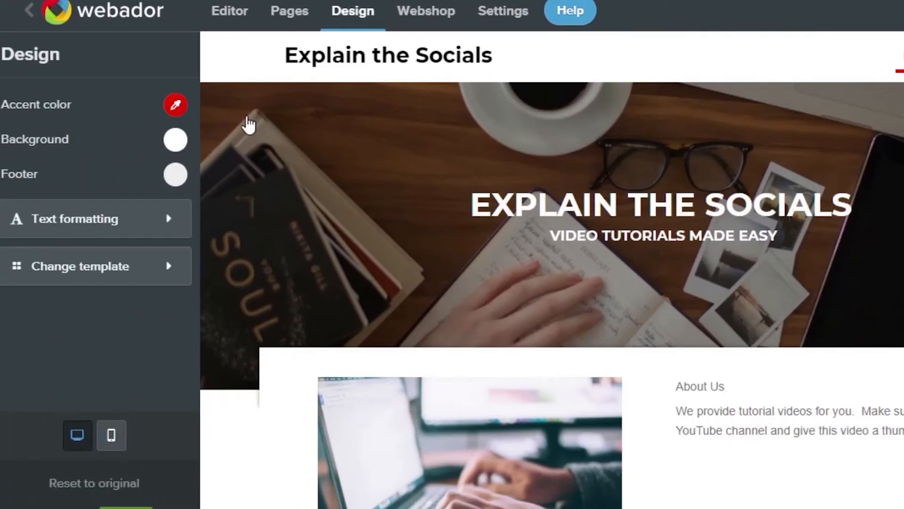
Set accent to dark red #611313, background to peach #f6e0d2, and footer to #9a1e1e
{"action": "left_click", "coordinate": [176, 105]}
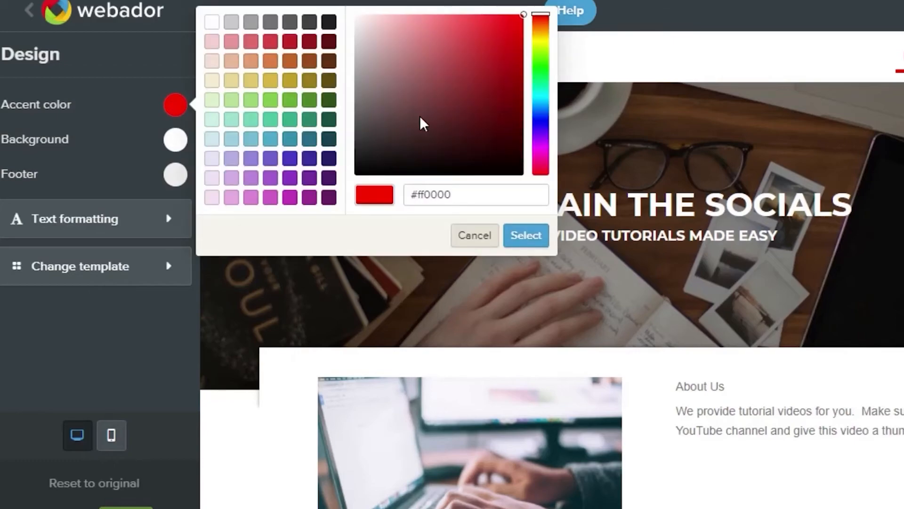
{"action": "left_click", "coordinate": [328, 41]}
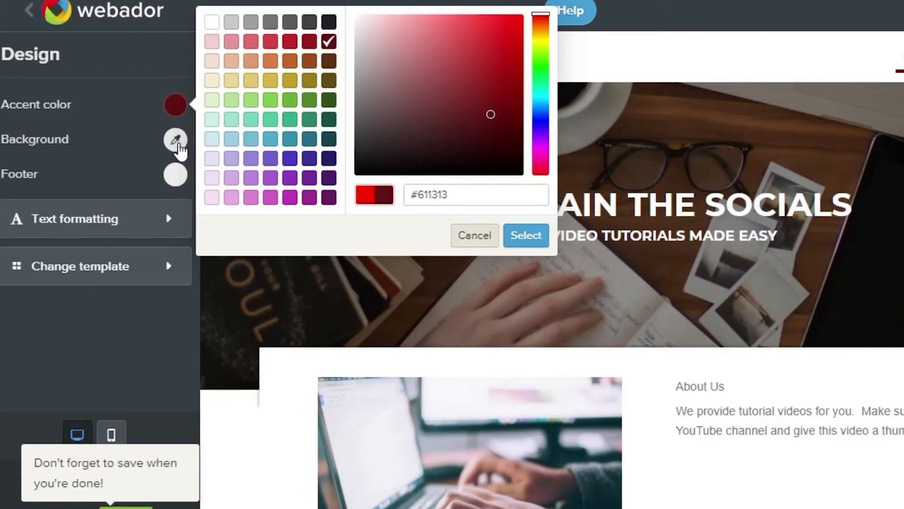
{"action": "left_click", "coordinate": [177, 140]}
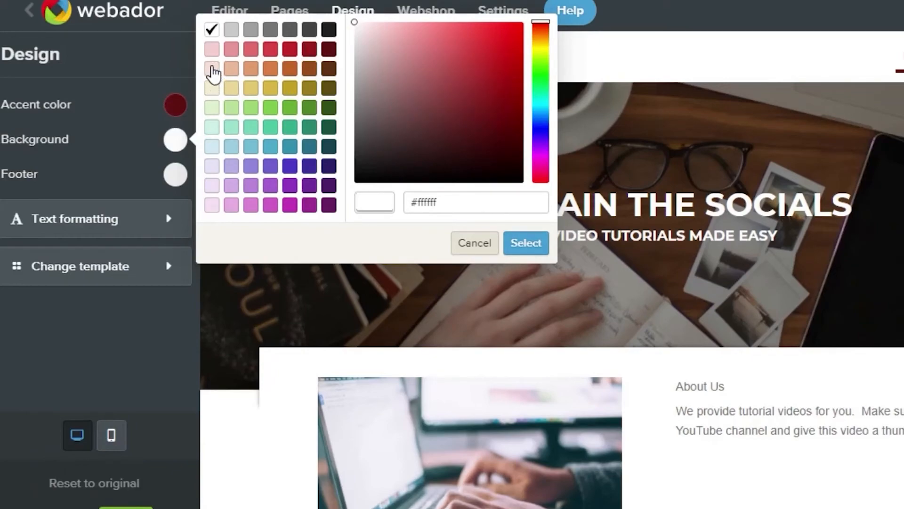
{"action": "left_click", "coordinate": [213, 69]}
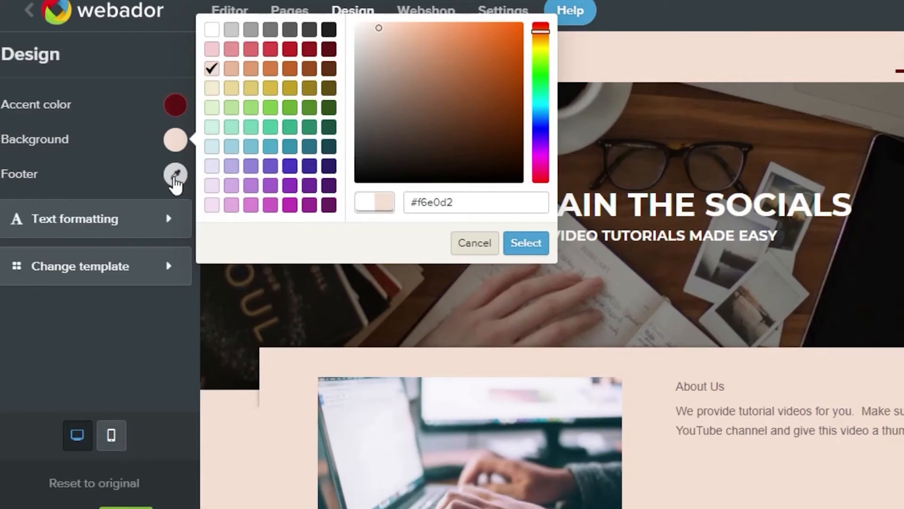
{"action": "left_click", "coordinate": [175, 178]}
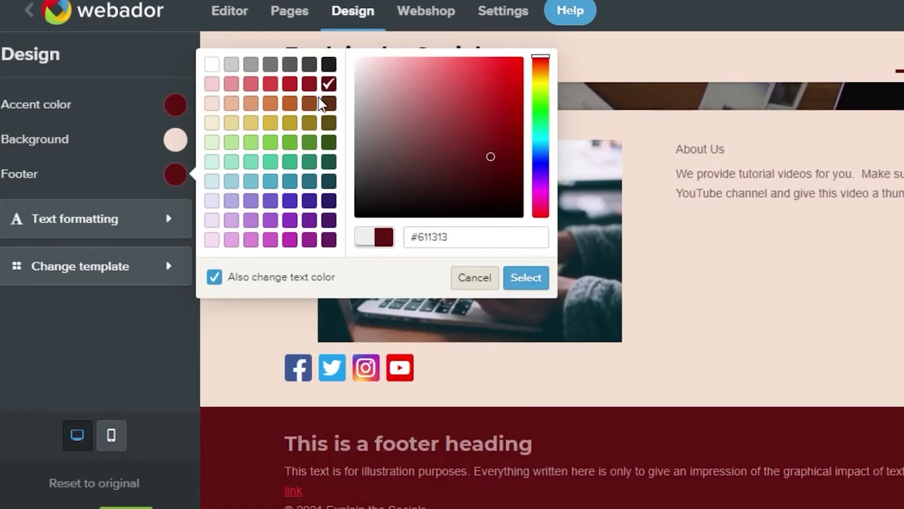
{"action": "left_click", "coordinate": [308, 84]}
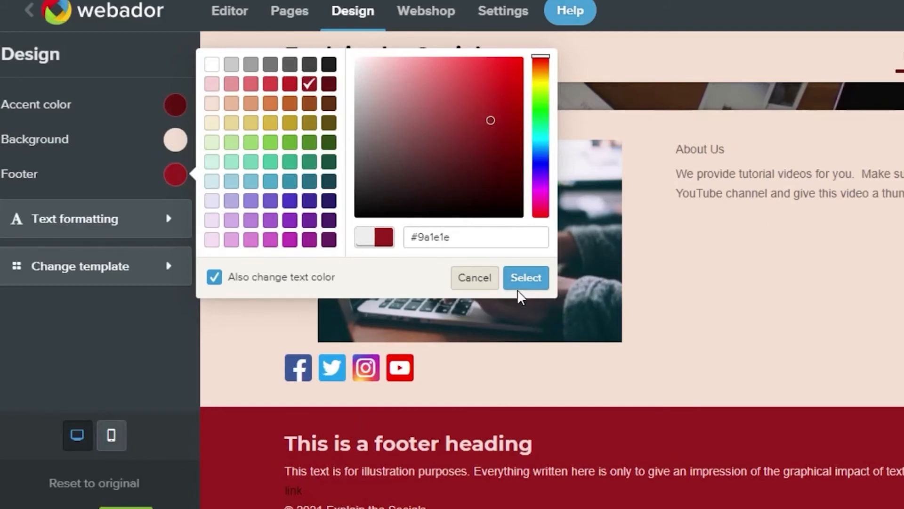
{"action": "left_click", "coordinate": [527, 278]}
Stay on the Design page instead of leaving, and save the new colour scheme
{"action": "scroll", "coordinate": [528, 282], "scroll_direction": "up", "scroll_amount": 5}
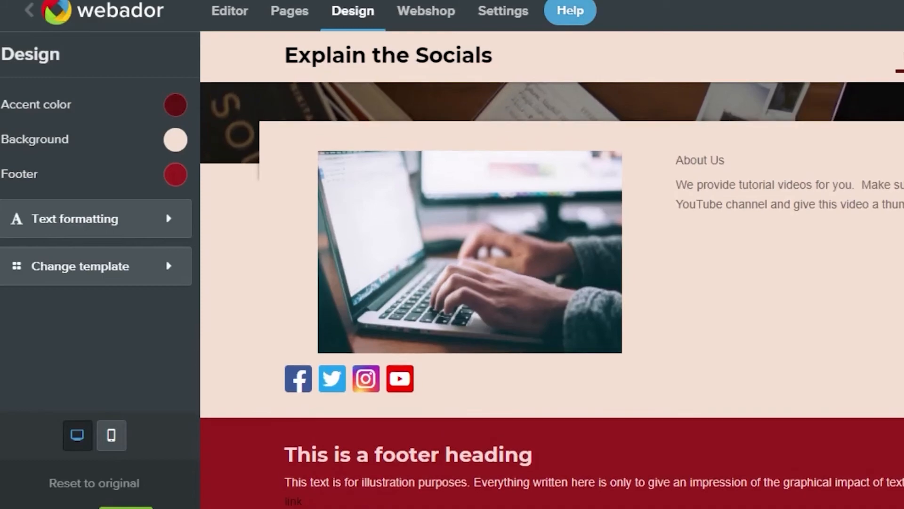
{"action": "scroll", "coordinate": [528, 282], "scroll_direction": "down", "scroll_amount": 5}
{"action": "scroll", "coordinate": [529, 282], "scroll_direction": "up", "scroll_amount": 5}
{"action": "scroll", "coordinate": [529, 282], "scroll_direction": "down", "scroll_amount": 5}
{"action": "scroll", "coordinate": [529, 282], "scroll_direction": "up", "scroll_amount": 4}
{"action": "scroll", "coordinate": [529, 283], "scroll_direction": "down", "scroll_amount": 5}
{"action": "scroll", "coordinate": [529, 283], "scroll_direction": "up", "scroll_amount": 5}
{"action": "scroll", "coordinate": [529, 283], "scroll_direction": "down", "scroll_amount": 5}
{"action": "scroll", "coordinate": [529, 283], "scroll_direction": "up", "scroll_amount": 1}
{"action": "scroll", "coordinate": [485, 177], "scroll_direction": "up", "scroll_amount": 3}
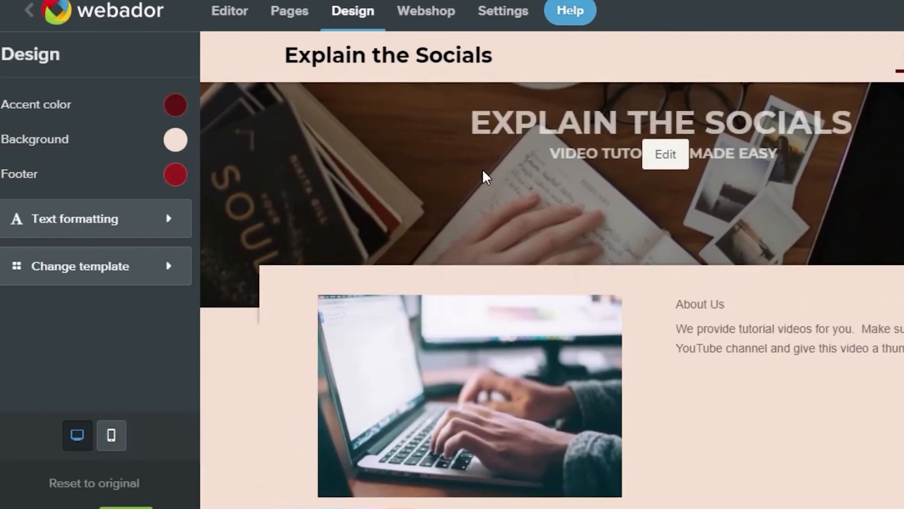
{"action": "left_click", "coordinate": [287, 23]}
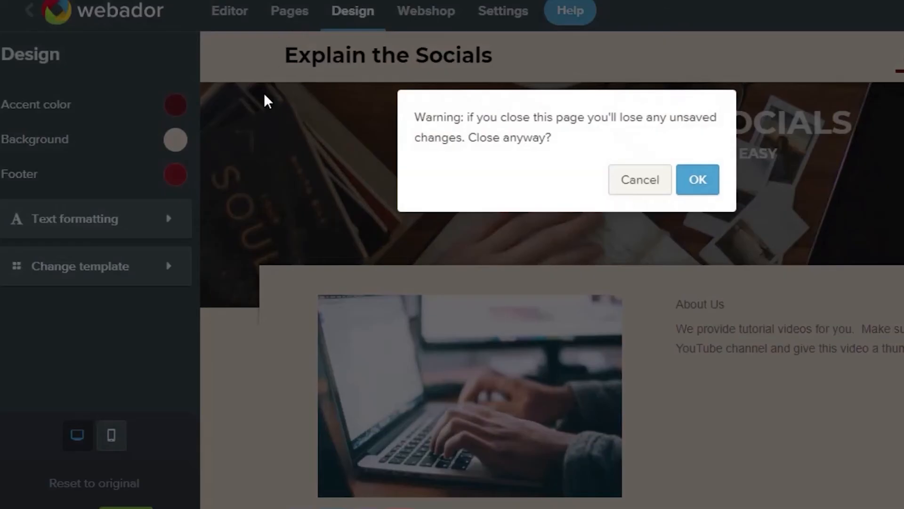
{"action": "left_click", "coordinate": [637, 182]}
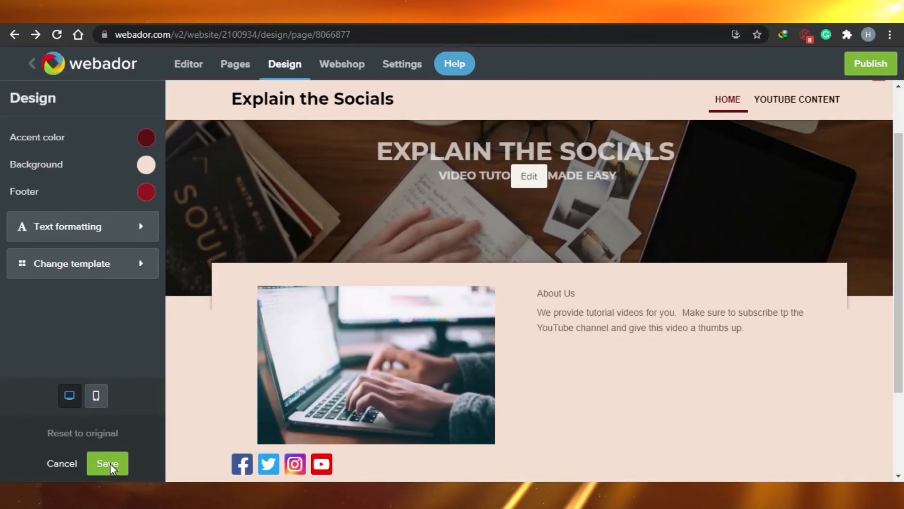
{"action": "left_click", "coordinate": [107, 463]}
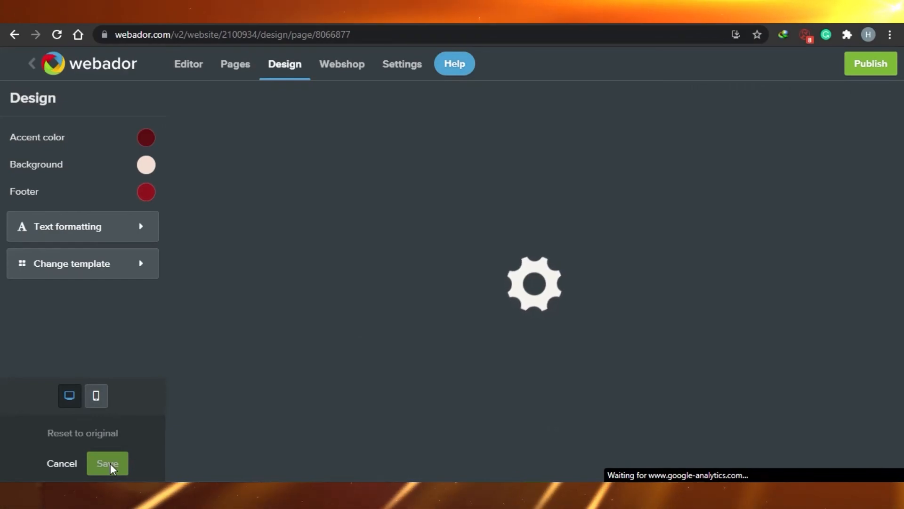
{"action": "scroll", "coordinate": [903, 151], "scroll_direction": "down", "scroll_amount": 3}
{"action": "scroll", "coordinate": [903, 152], "scroll_direction": "up", "scroll_amount": 3}
{"action": "scroll", "coordinate": [902, 150], "scroll_direction": "down", "scroll_amount": 3}
{"action": "scroll", "coordinate": [903, 151], "scroll_direction": "up", "scroll_amount": 3}
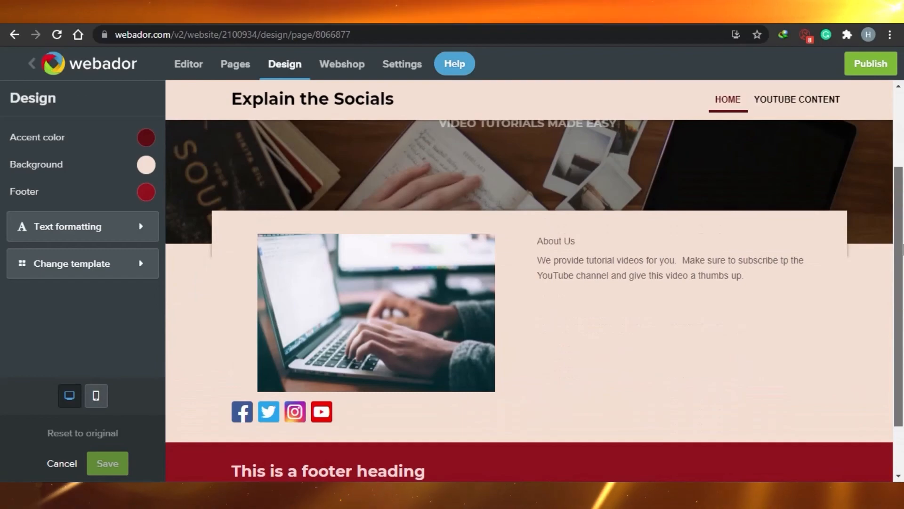
{"action": "scroll", "coordinate": [903, 151], "scroll_direction": "down", "scroll_amount": 3}
{"action": "scroll", "coordinate": [902, 153], "scroll_direction": "up", "scroll_amount": 3}
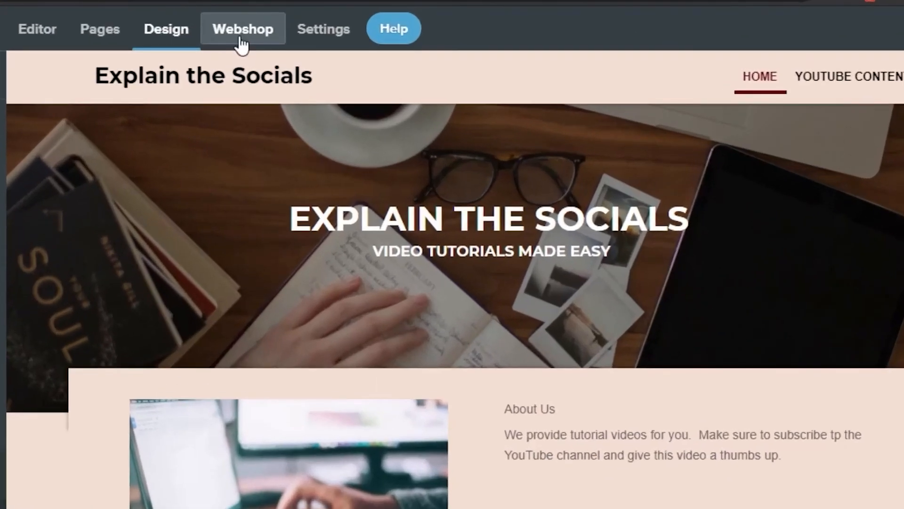
Go to the Webshop orders overview and look over its empty orders list
{"action": "left_click", "coordinate": [242, 46]}
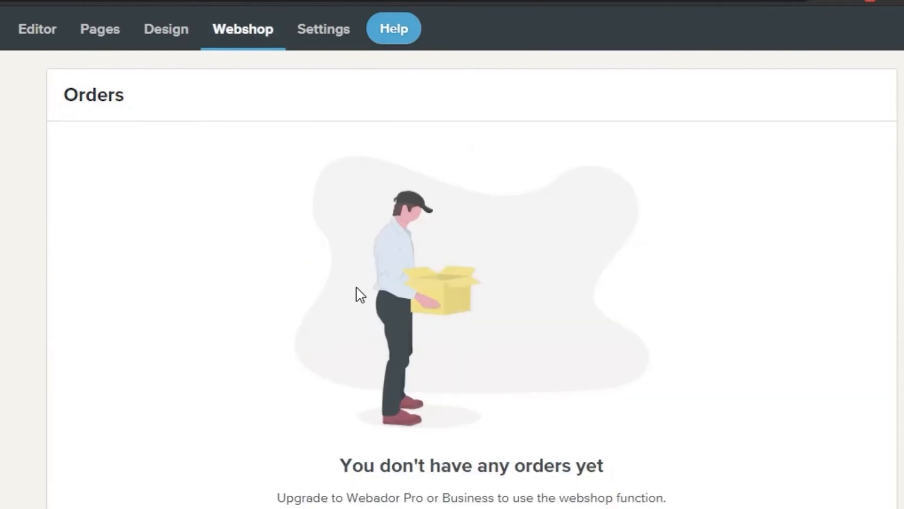
{"action": "scroll", "coordinate": [472, 283], "scroll_direction": "down", "scroll_amount": 1}
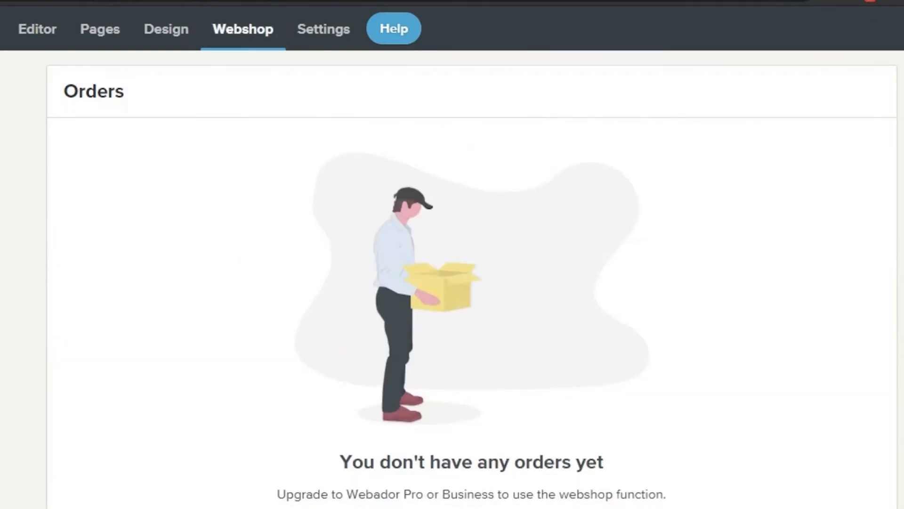
{"action": "scroll", "coordinate": [121, 146], "scroll_direction": "down", "scroll_amount": 1}
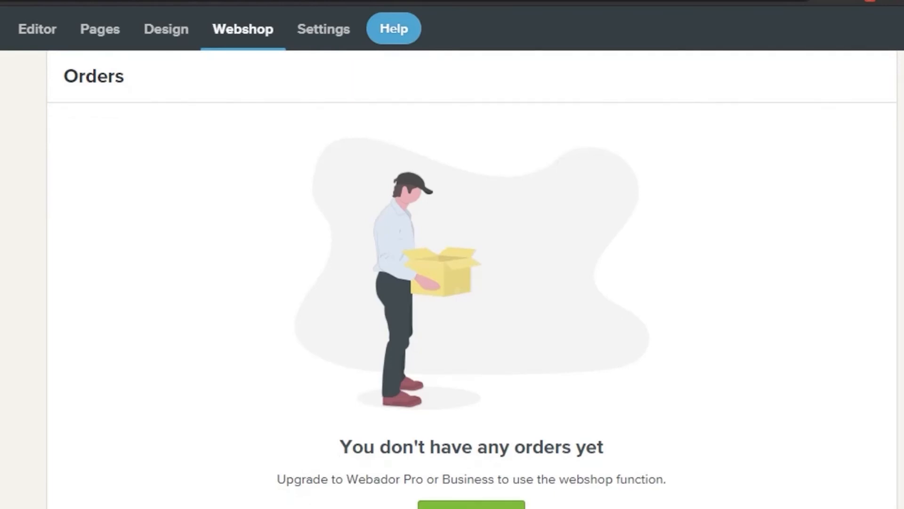
{"action": "scroll", "coordinate": [471, 282], "scroll_direction": "up", "scroll_amount": 1}
{"action": "scroll", "coordinate": [472, 282], "scroll_direction": "down", "scroll_amount": 2}
{"action": "scroll", "coordinate": [472, 282], "scroll_direction": "up", "scroll_amount": 2}
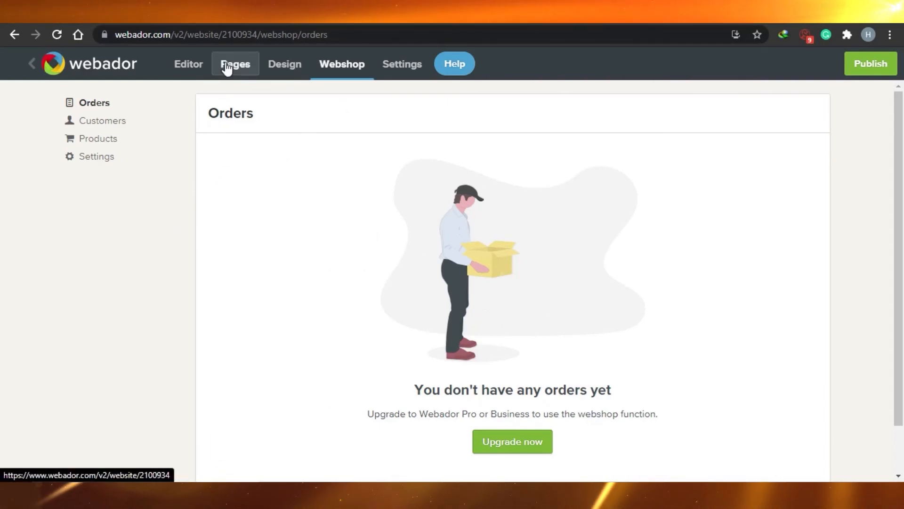
Review the General settings for Explain the Socials, then return to editing the home page
{"action": "left_click", "coordinate": [405, 73]}
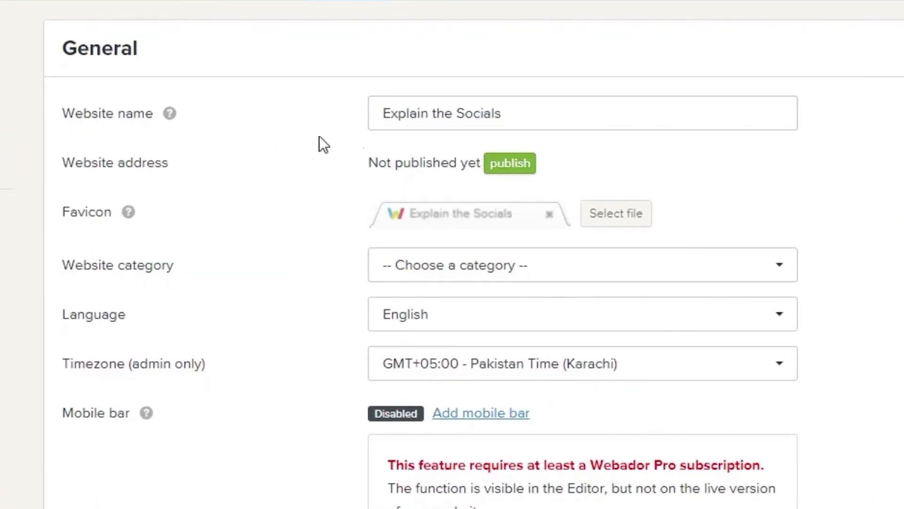
{"action": "scroll", "coordinate": [452, 254], "scroll_direction": "down", "scroll_amount": 5}
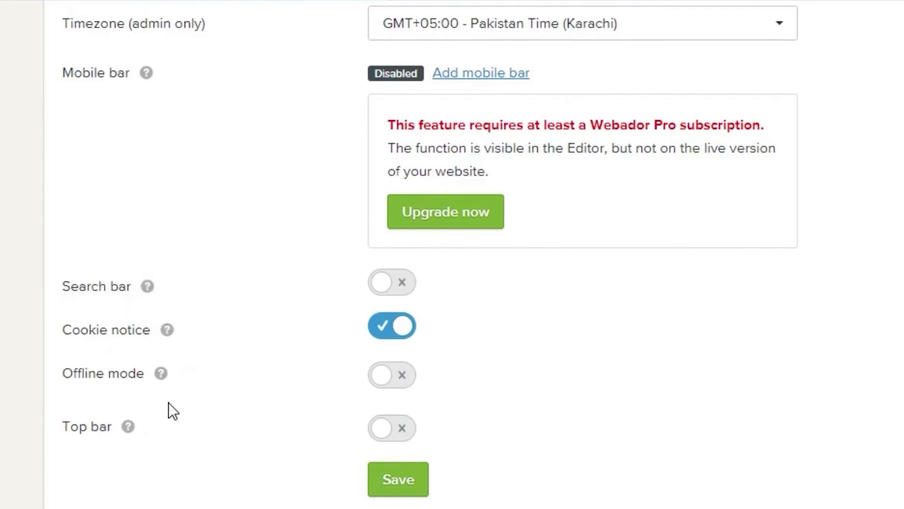
{"action": "scroll", "coordinate": [452, 254], "scroll_direction": "up", "scroll_amount": 5}
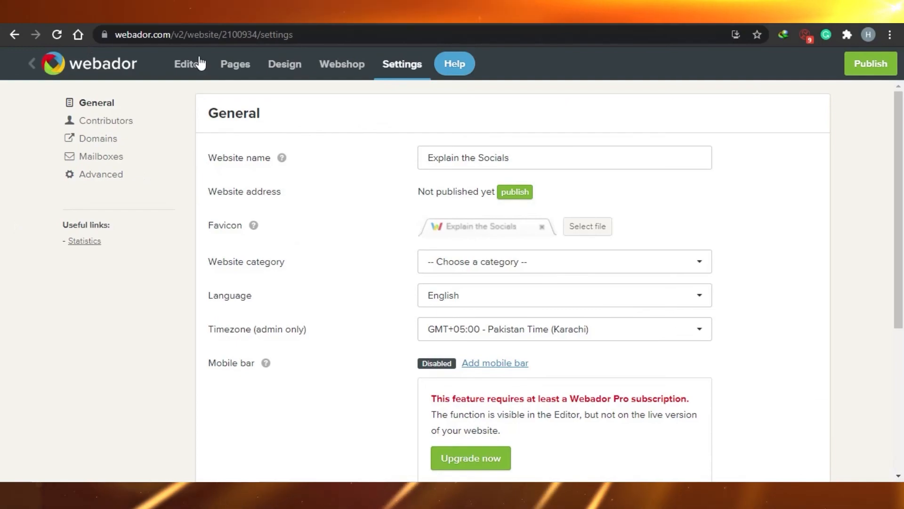
{"action": "left_click", "coordinate": [188, 69]}
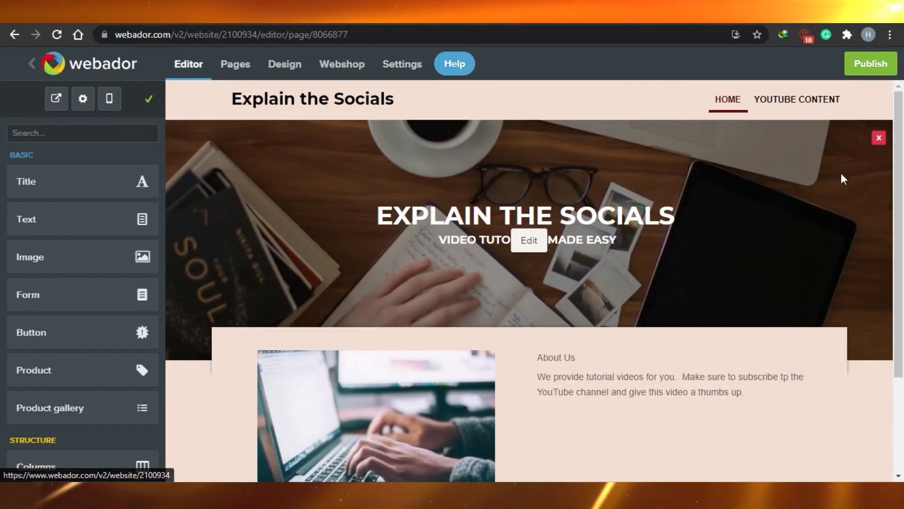
Scroll through the home page to review the desk-photo banner, About Us section, social icons and footer
{"action": "scroll", "coordinate": [901, 95], "scroll_direction": "down", "scroll_amount": 3}
{"action": "scroll", "coordinate": [900, 95], "scroll_direction": "up", "scroll_amount": 3}
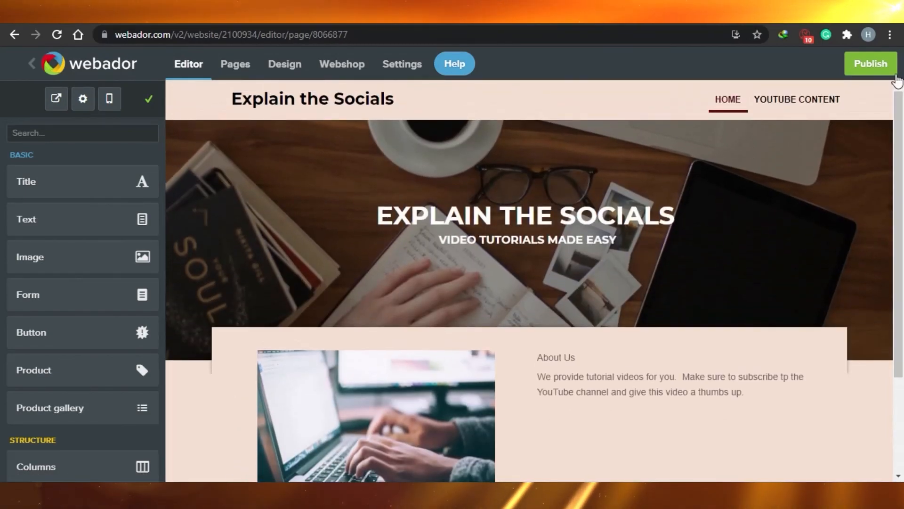
{"action": "scroll", "coordinate": [901, 167], "scroll_direction": "down", "scroll_amount": 3}
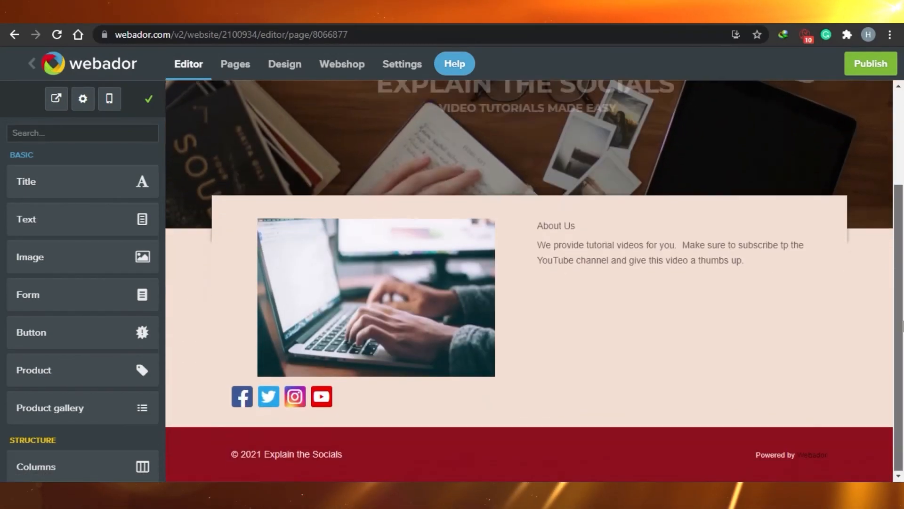
{"action": "scroll", "coordinate": [902, 168], "scroll_direction": "up", "scroll_amount": 3}
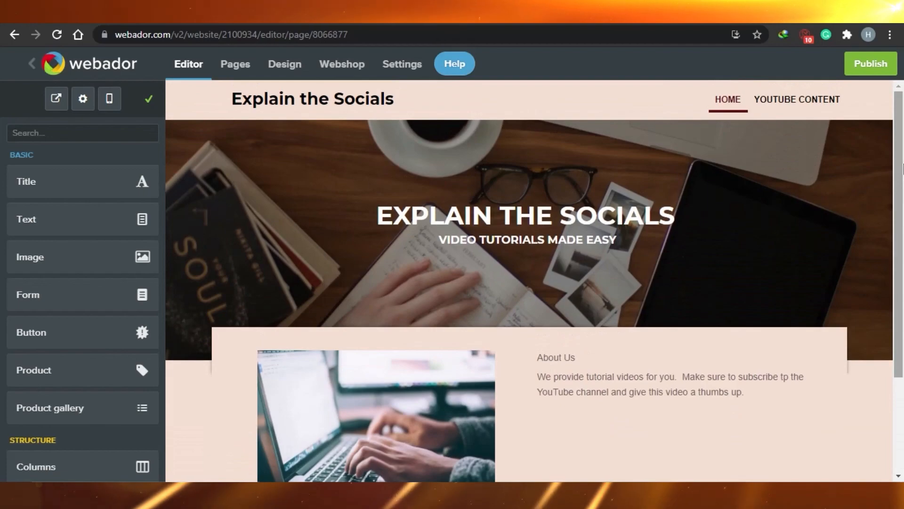
{"action": "scroll", "coordinate": [901, 167], "scroll_direction": "down", "scroll_amount": 3}
{"action": "scroll", "coordinate": [902, 168], "scroll_direction": "up", "scroll_amount": 3}
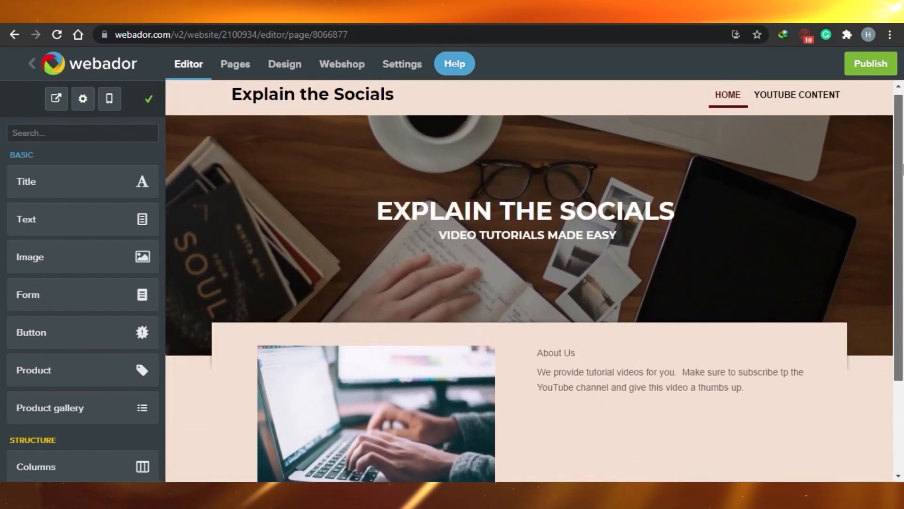
{"action": "scroll", "coordinate": [901, 162], "scroll_direction": "down", "scroll_amount": 3}
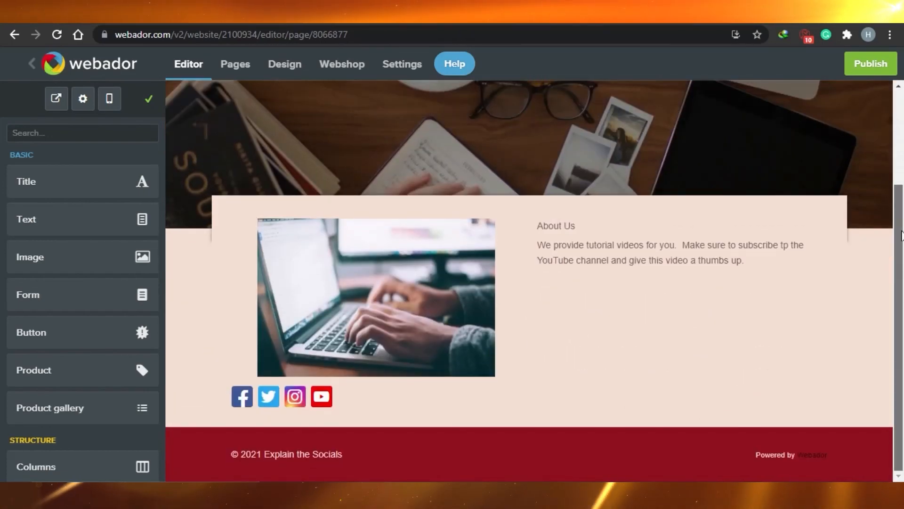
{"action": "scroll", "coordinate": [902, 113], "scroll_direction": "up", "scroll_amount": 3}
{"action": "mouse_move", "coordinate": [575, 139]}
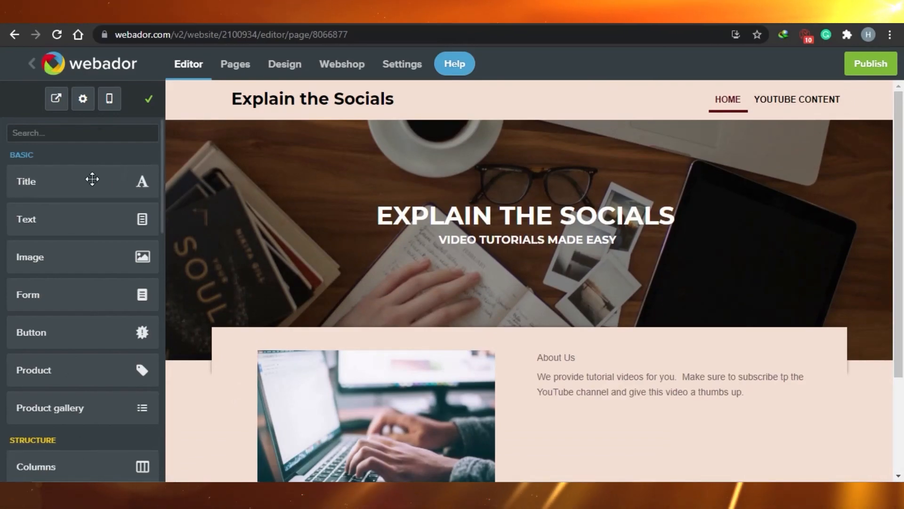
{"action": "mouse_move", "coordinate": [162, 175]}
{"action": "left_mouse_down"}
{"action": "mouse_move", "coordinate": [159, 307]}
{"action": "mouse_move", "coordinate": [164, 160]}
{"action": "left_mouse_up"}
{"action": "mouse_move", "coordinate": [339, 218]}
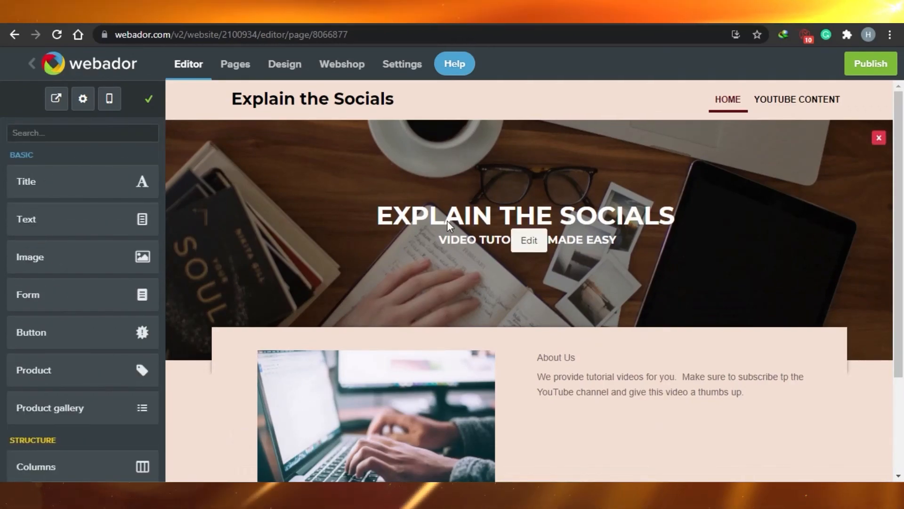
{"action": "mouse_move", "coordinate": [901, 236]}
{"action": "left_mouse_down"}
{"action": "mouse_move", "coordinate": [903, 282]}
{"action": "mouse_move", "coordinate": [900, 236]}
{"action": "left_mouse_up"}
{"action": "mouse_move", "coordinate": [528, 156]}
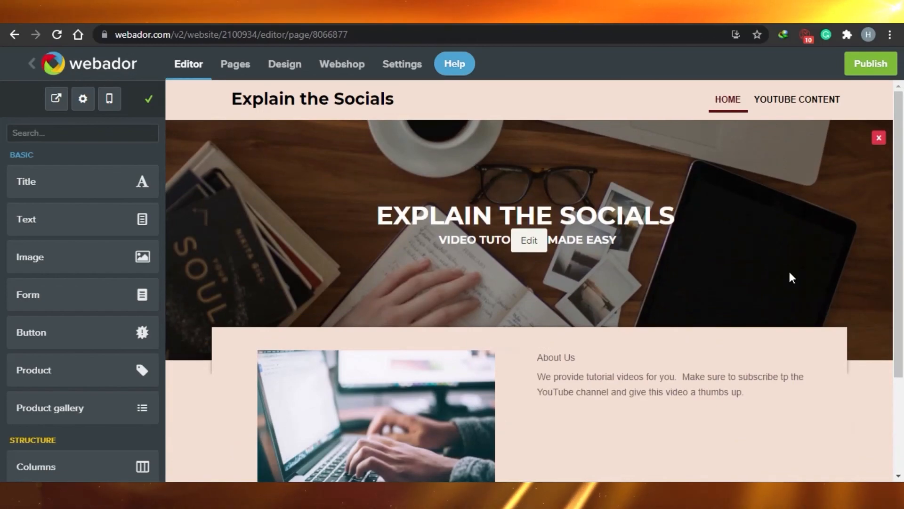